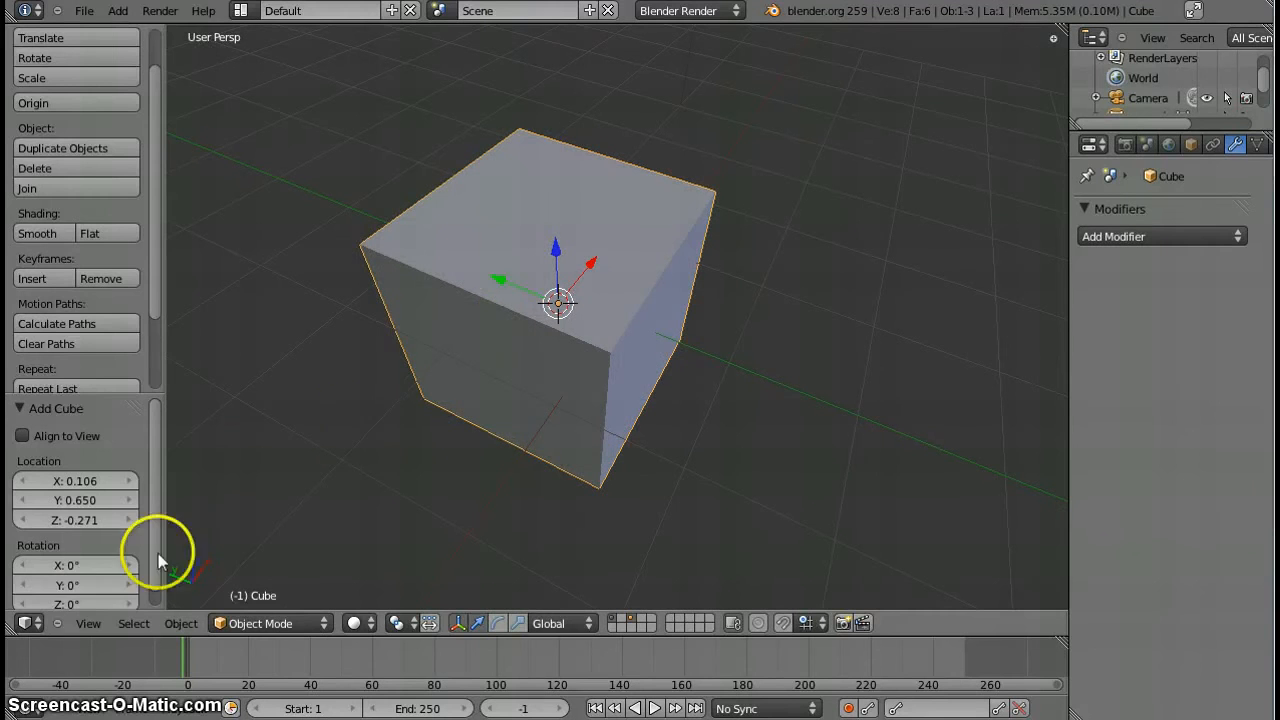
- View the cube from the top and from the left side, and return to an angled perspective view
click(88, 623)
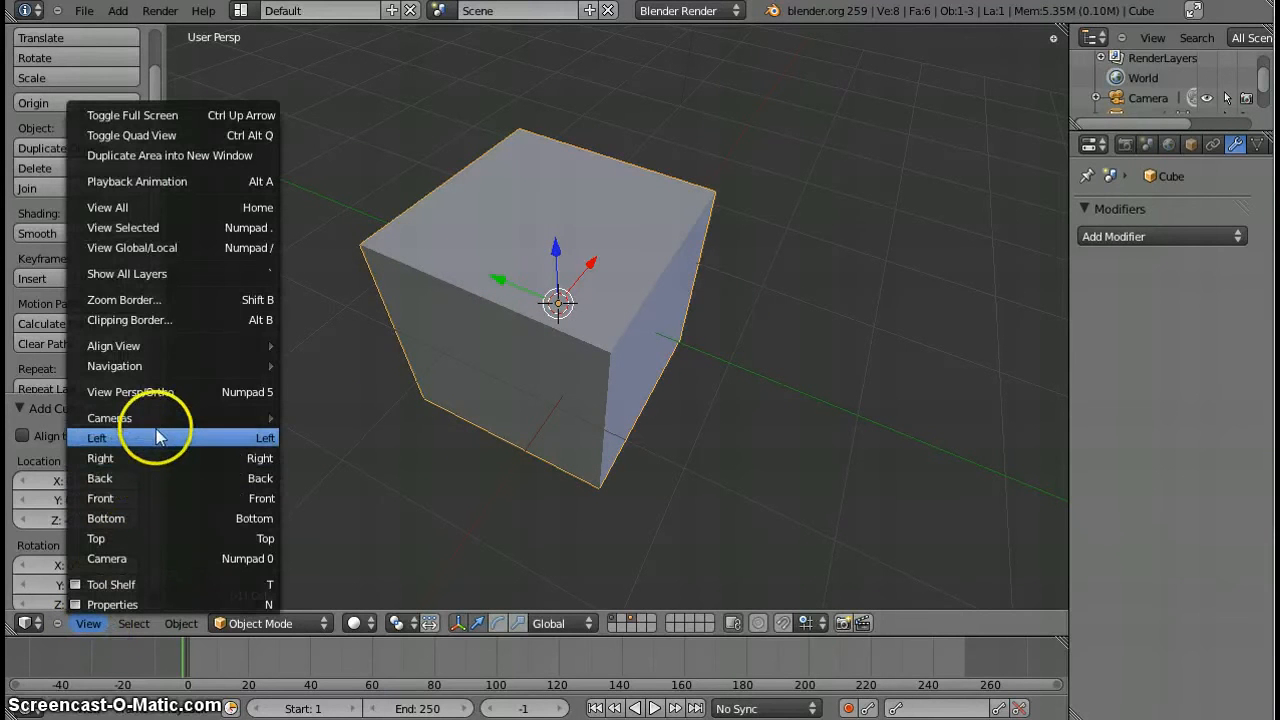
click(148, 540)
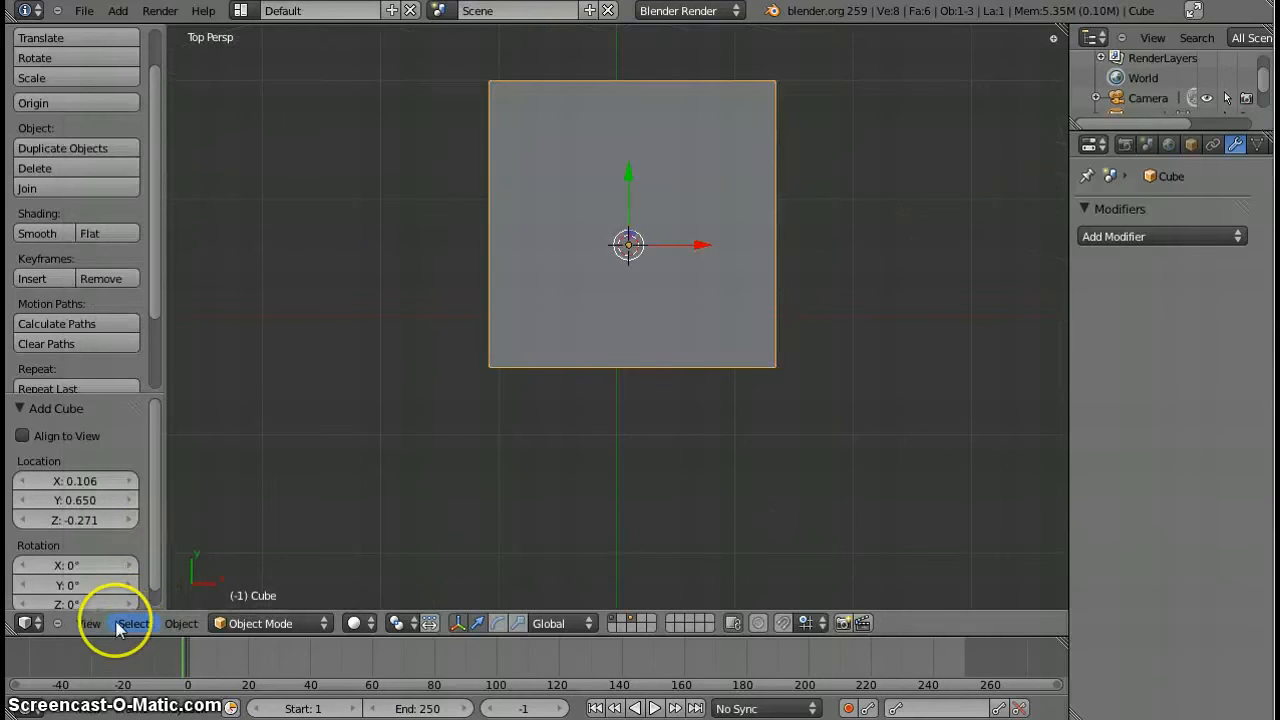
click(88, 624)
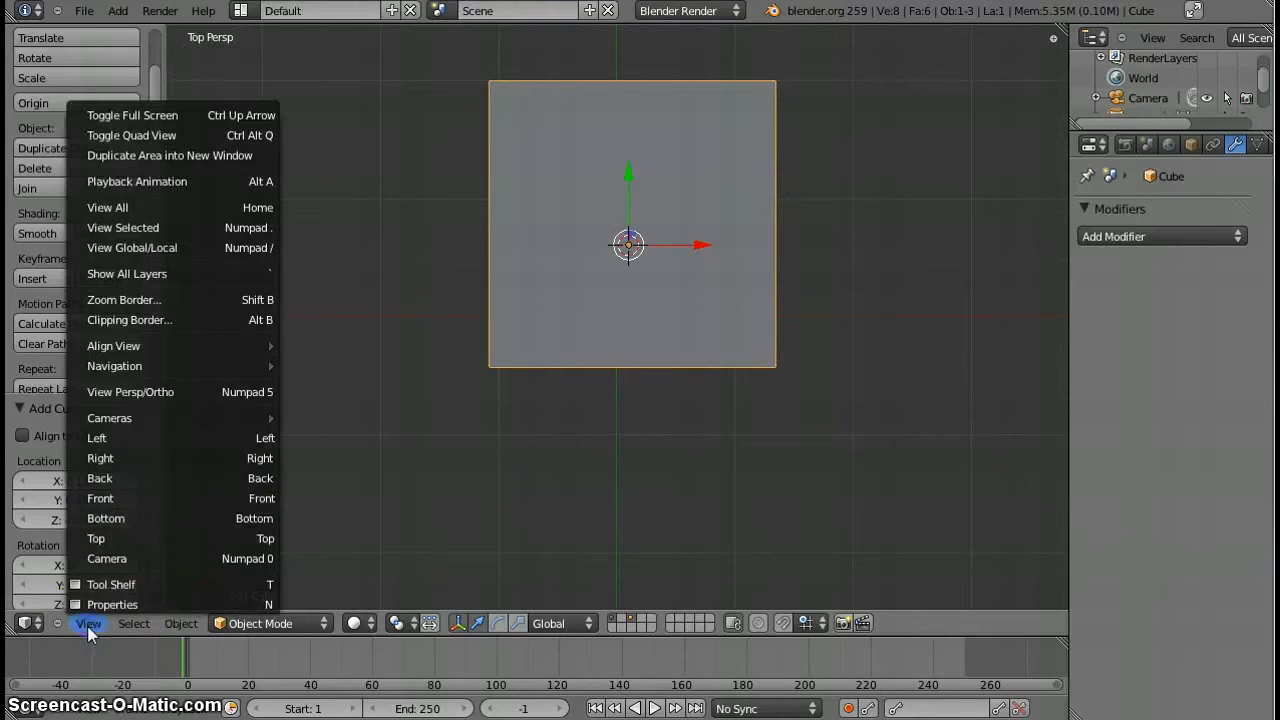
click(168, 438)
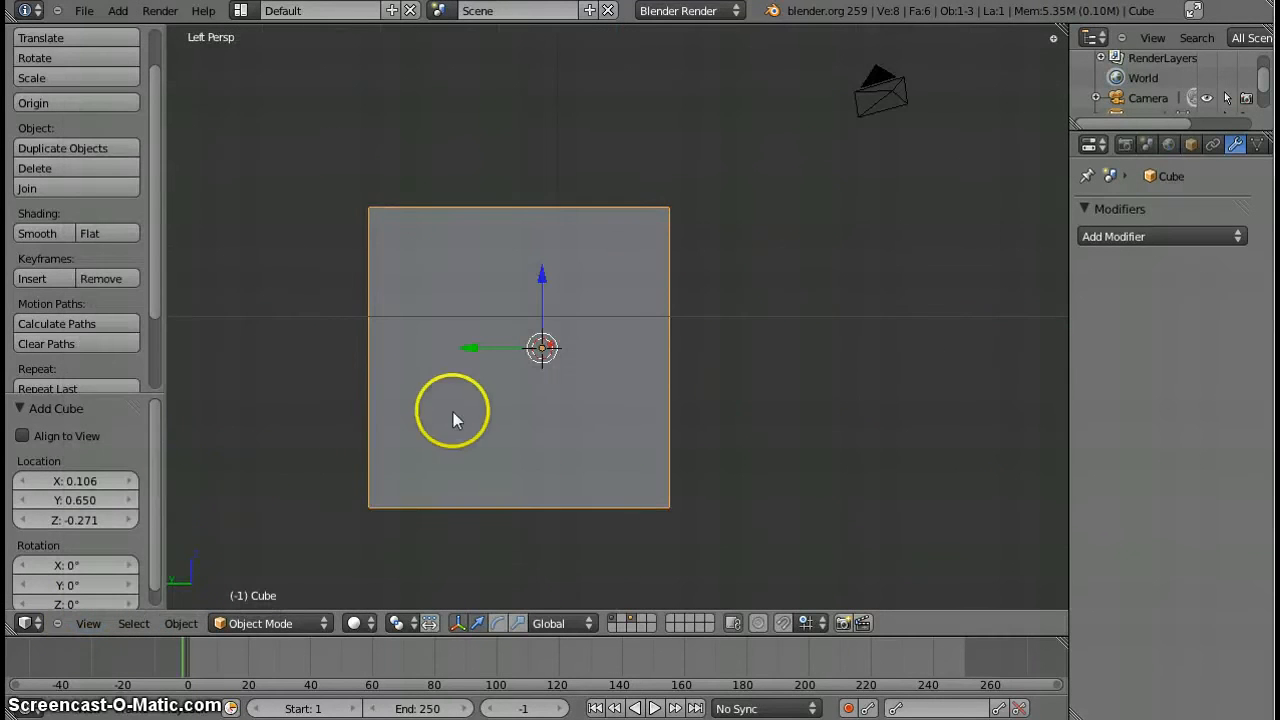
middle_drag(490, 432, 552, 445)
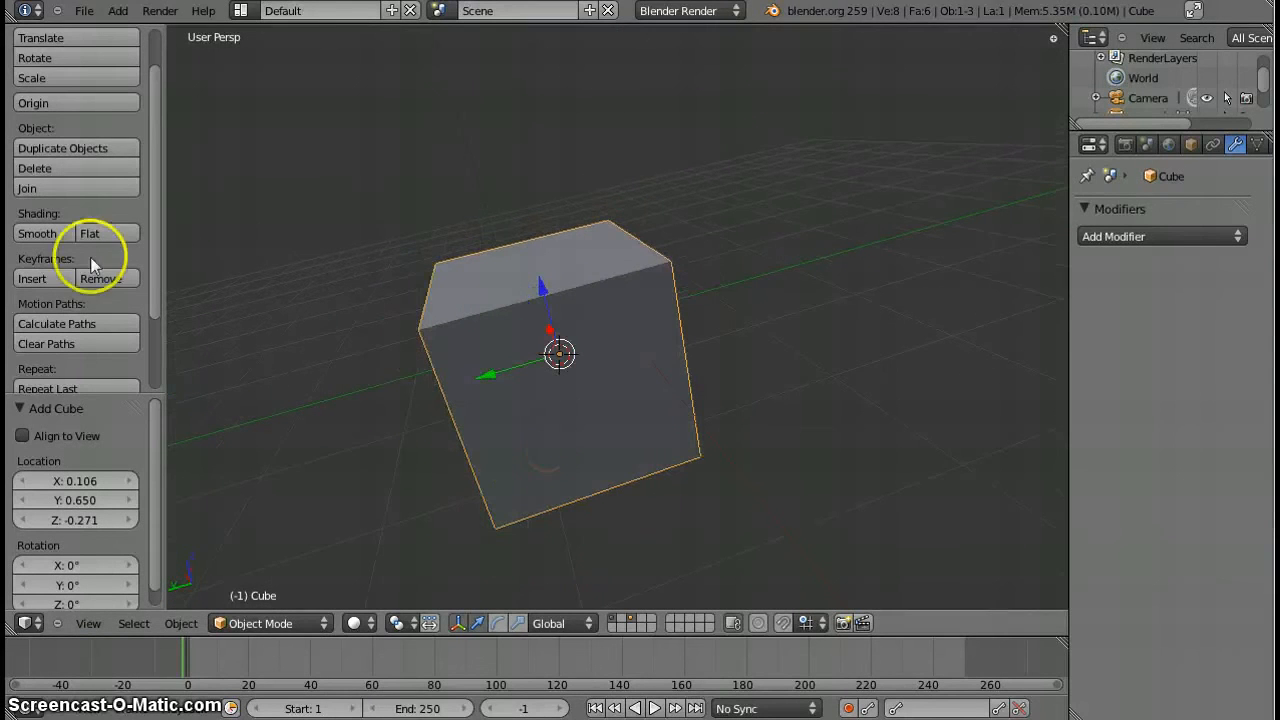
click(122, 12)
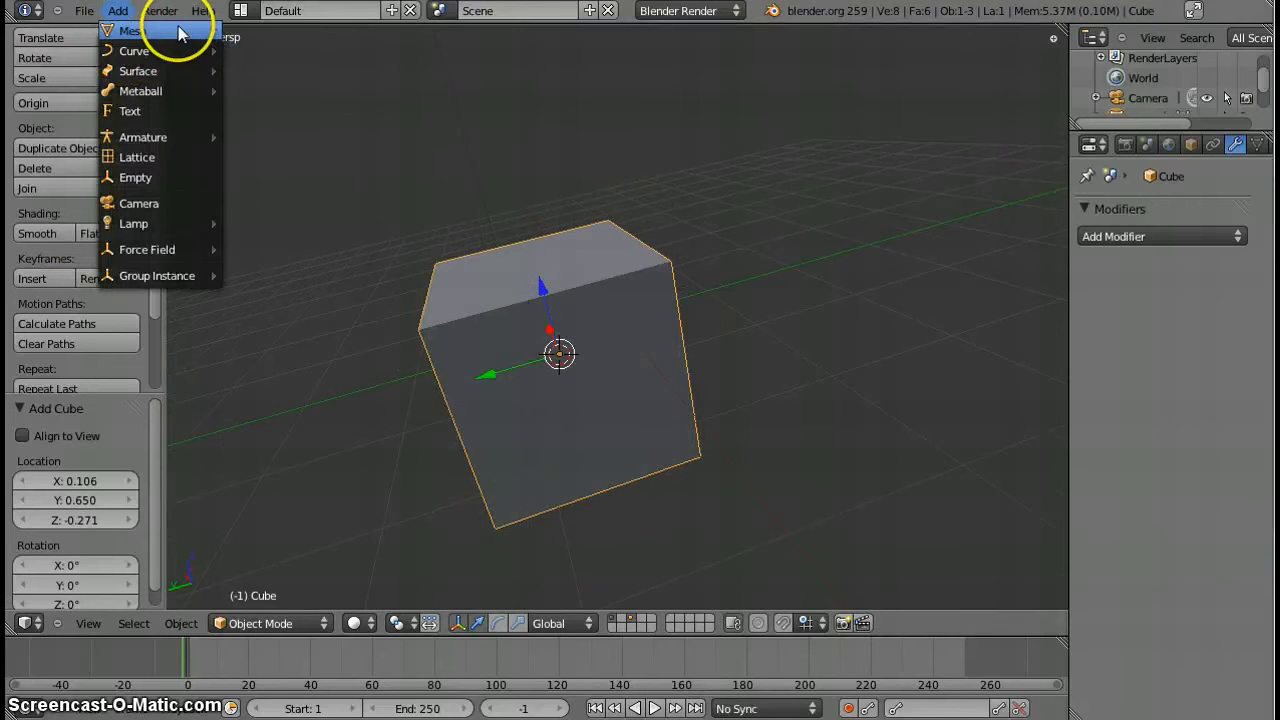
mouse_move(180, 31)
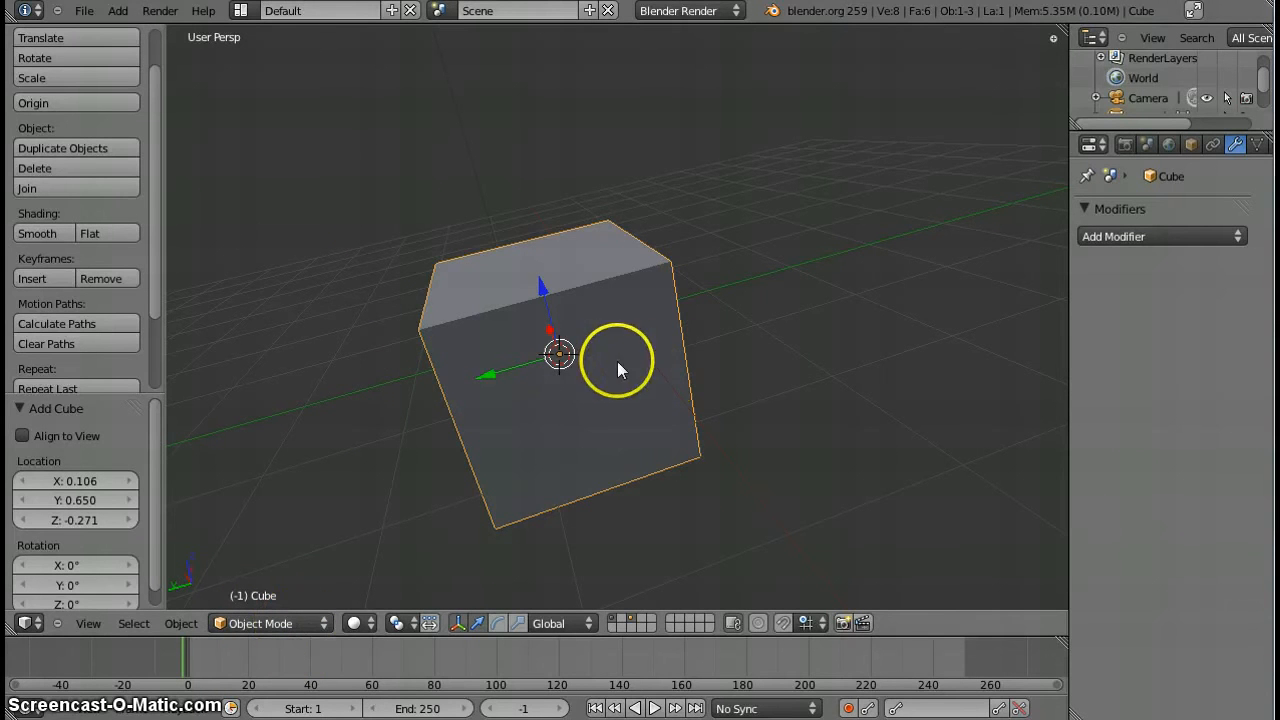
- Enter Edit Mode on the cube, enable edge selection and select the left vertical edge of its front face
click(282, 622)
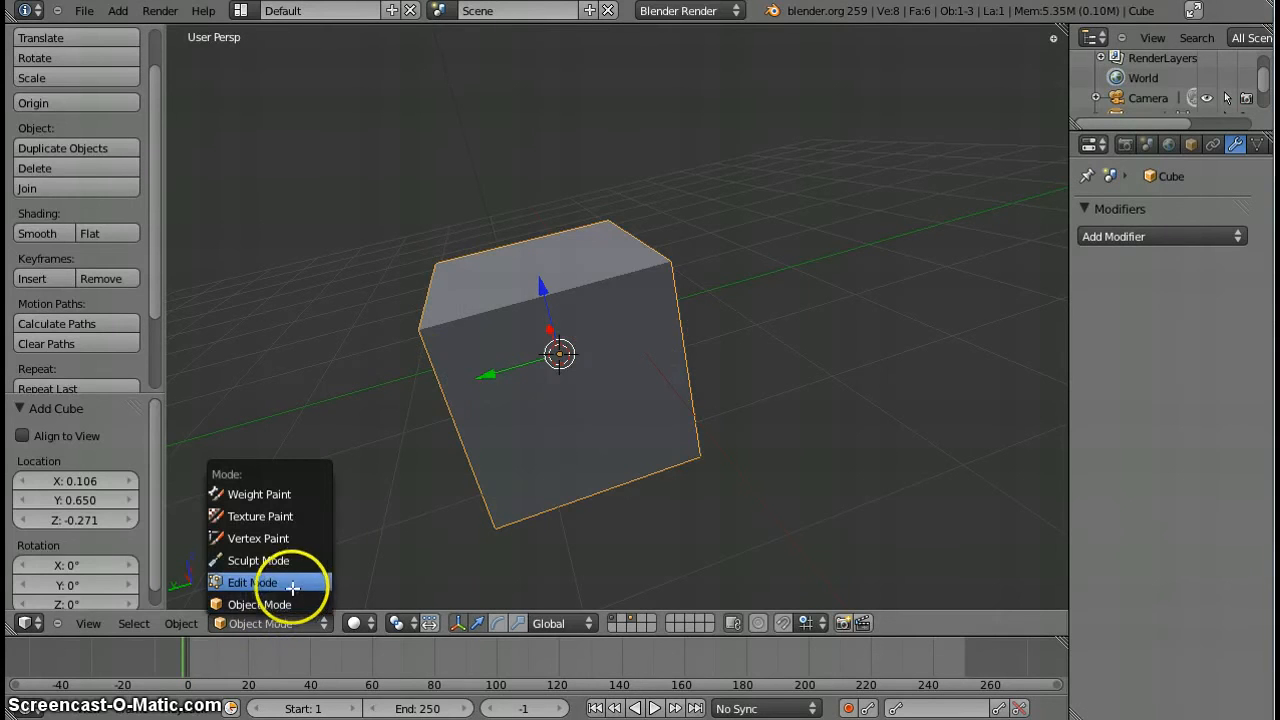
click(292, 584)
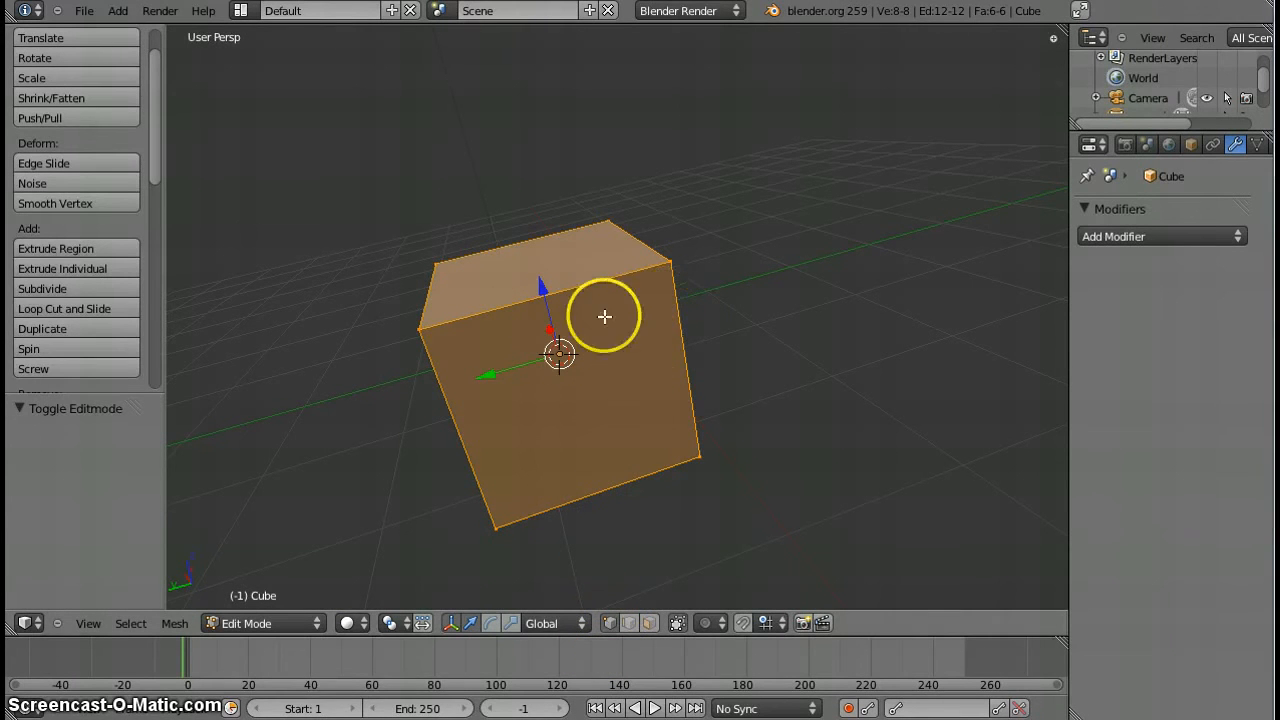
click(629, 624)
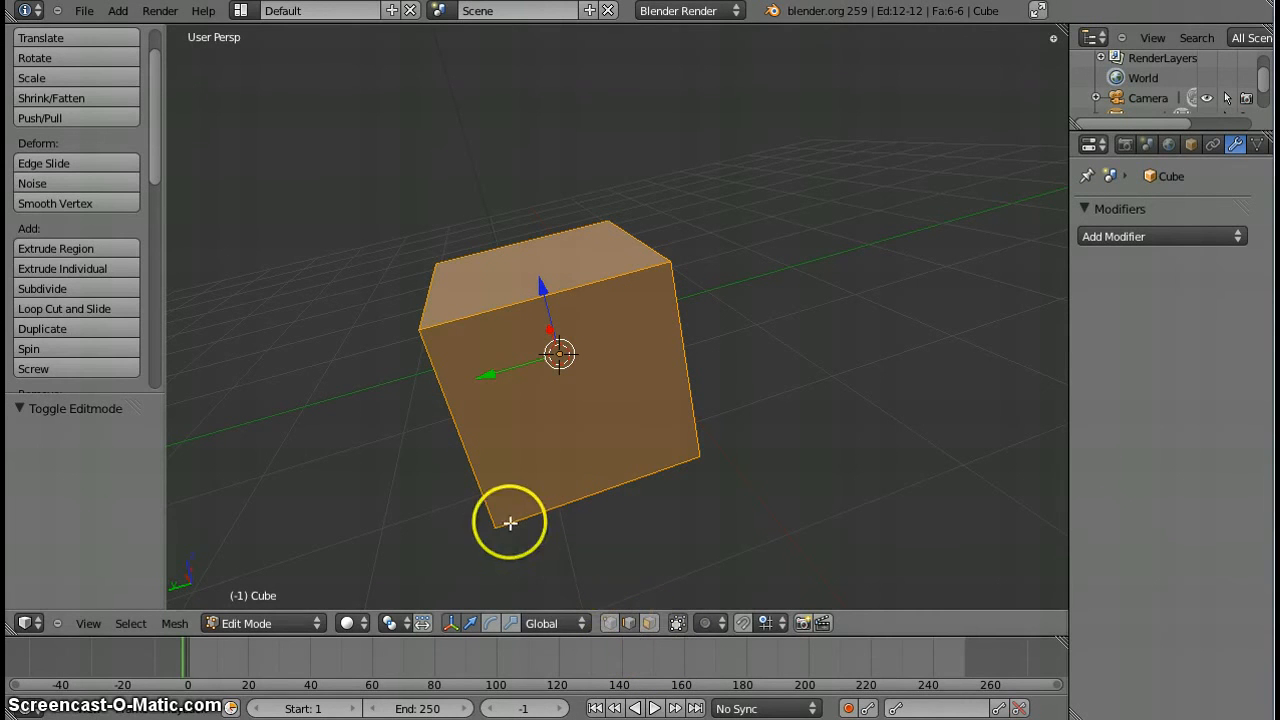
right_click(460, 437)
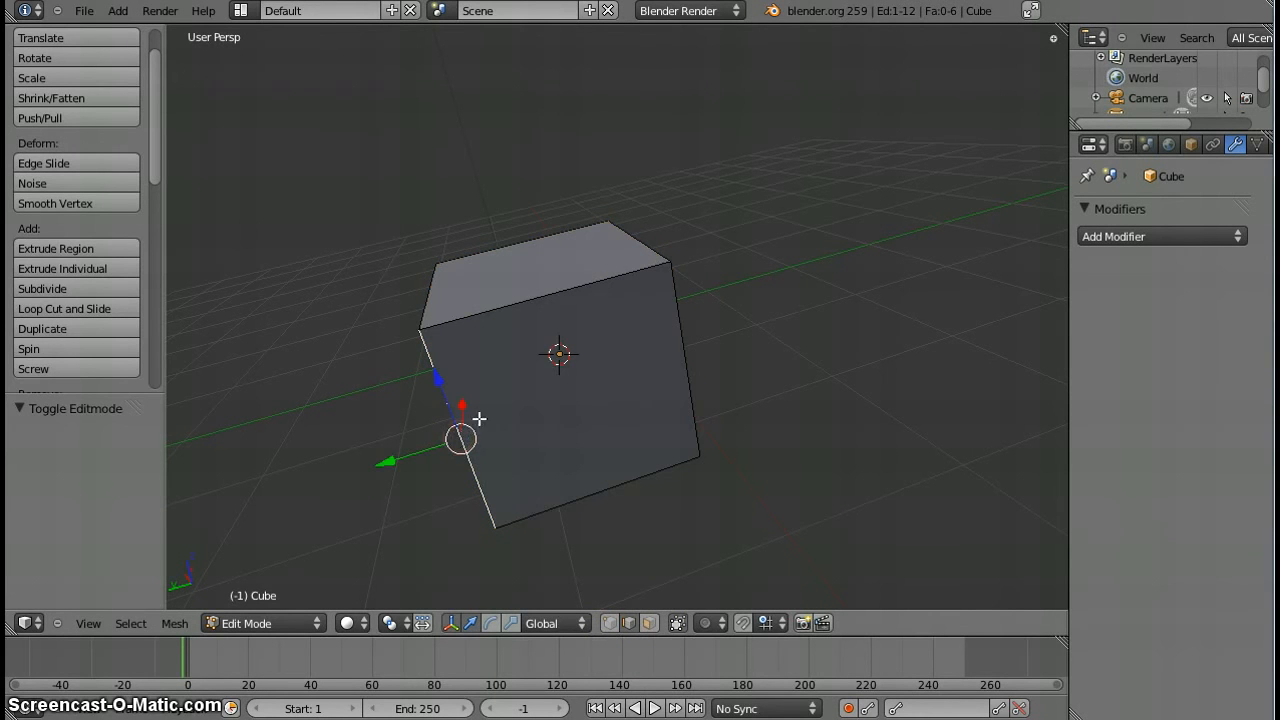
- Switch to face selection and select the cube's front face
click(649, 623)
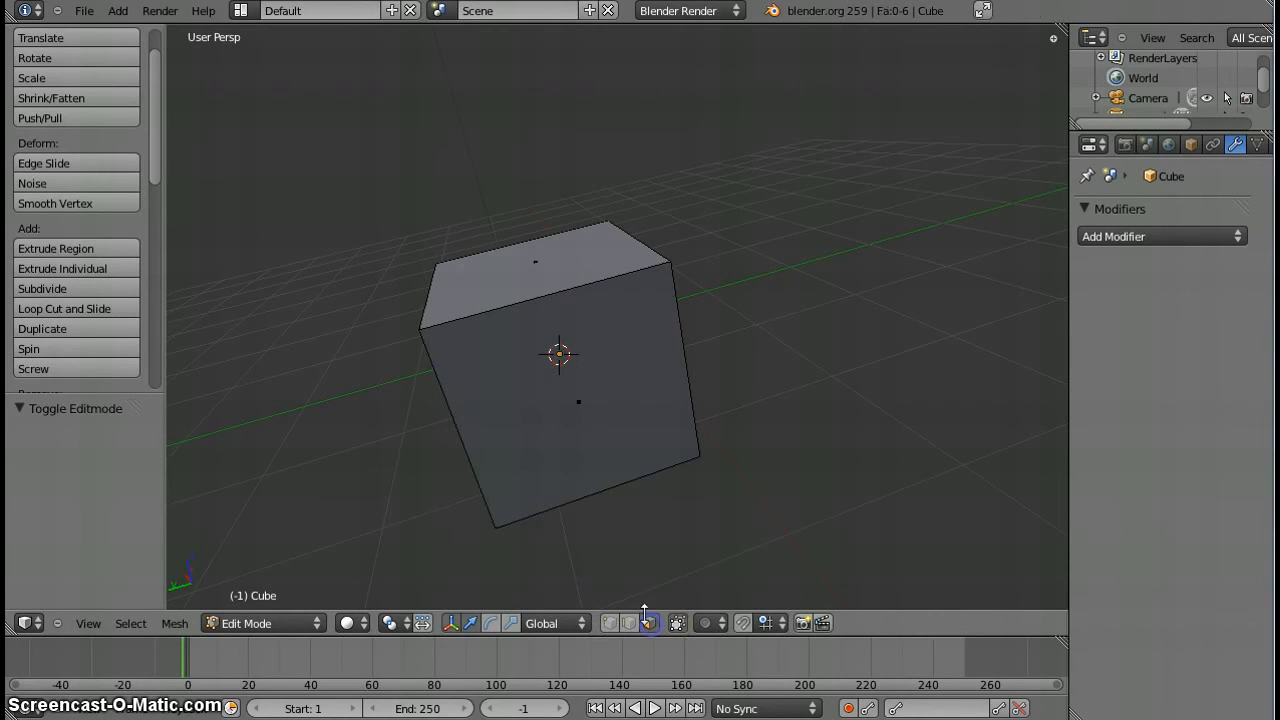
right_click(565, 397)
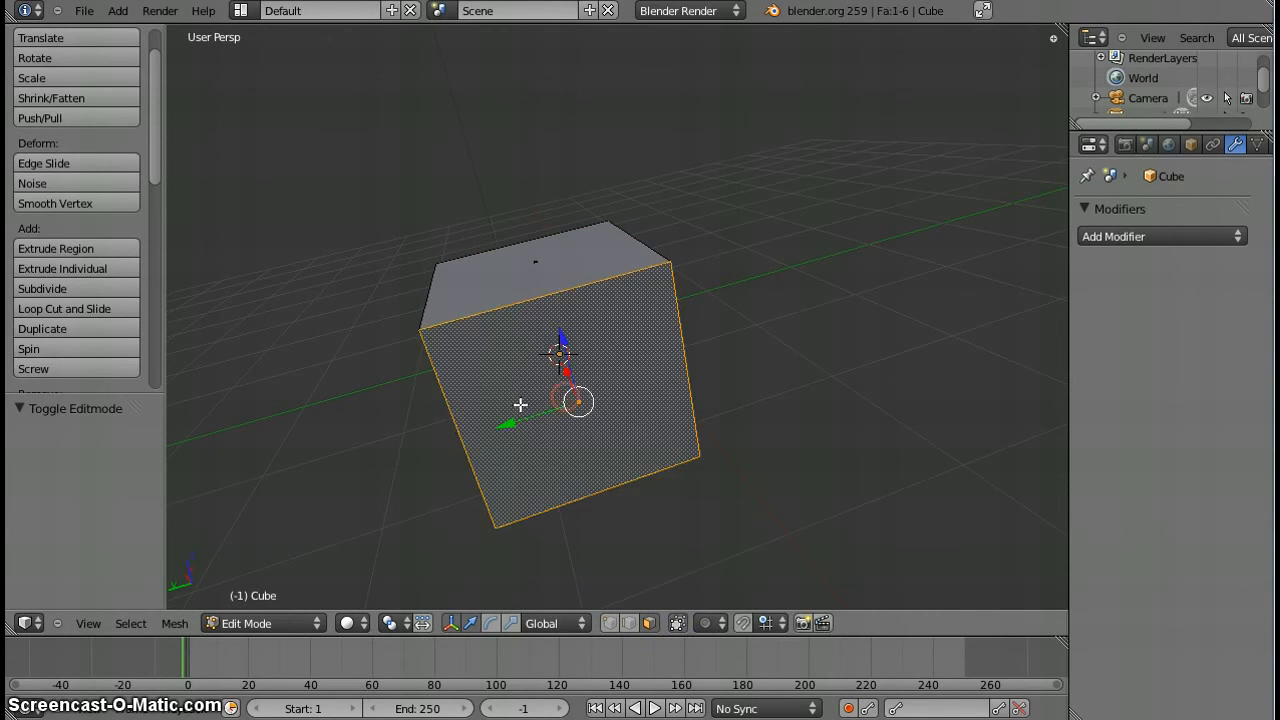
middle_drag(504, 368, 583, 322)
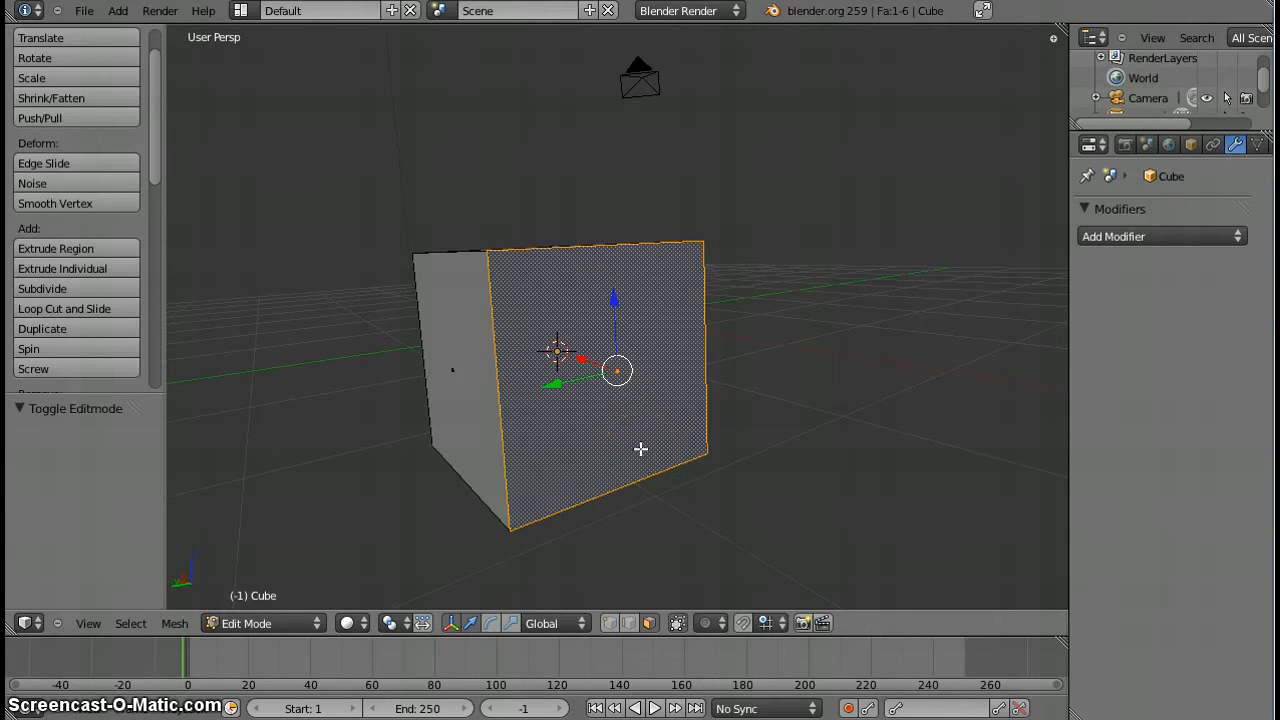
key(x)
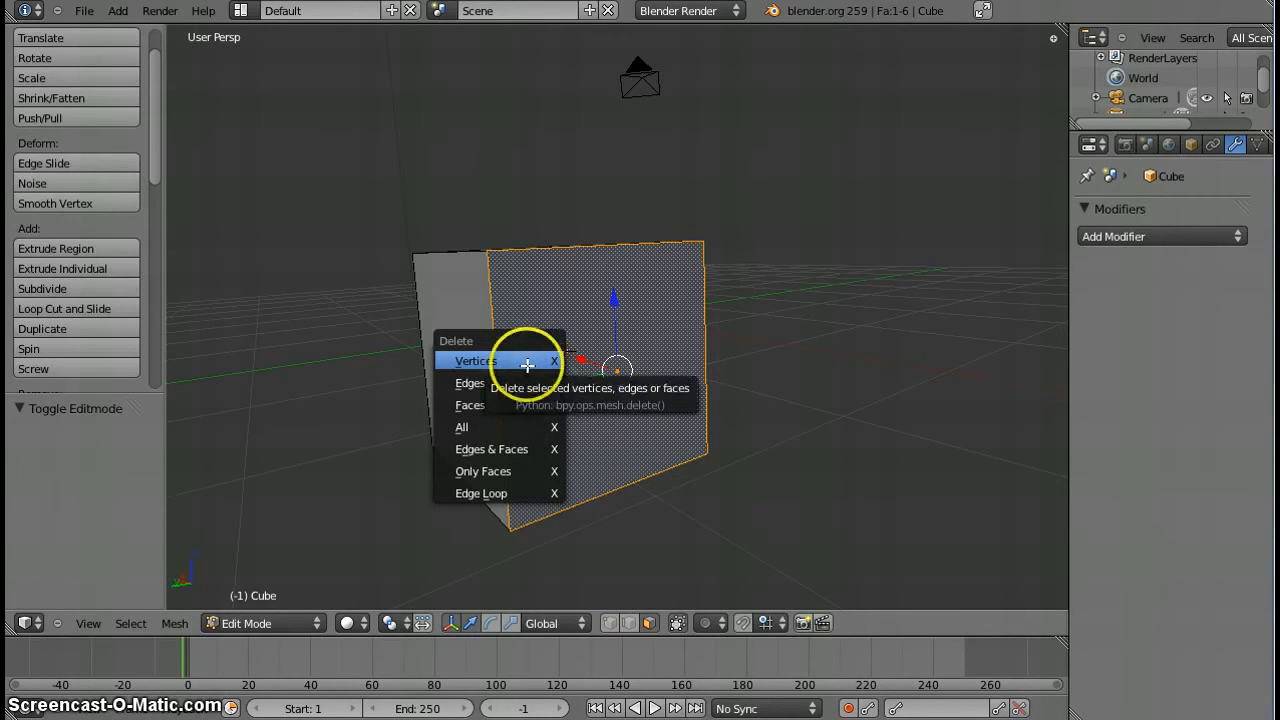
click(458, 274)
- Return to Object Mode and deselect all objects in the scene
click(300, 625)
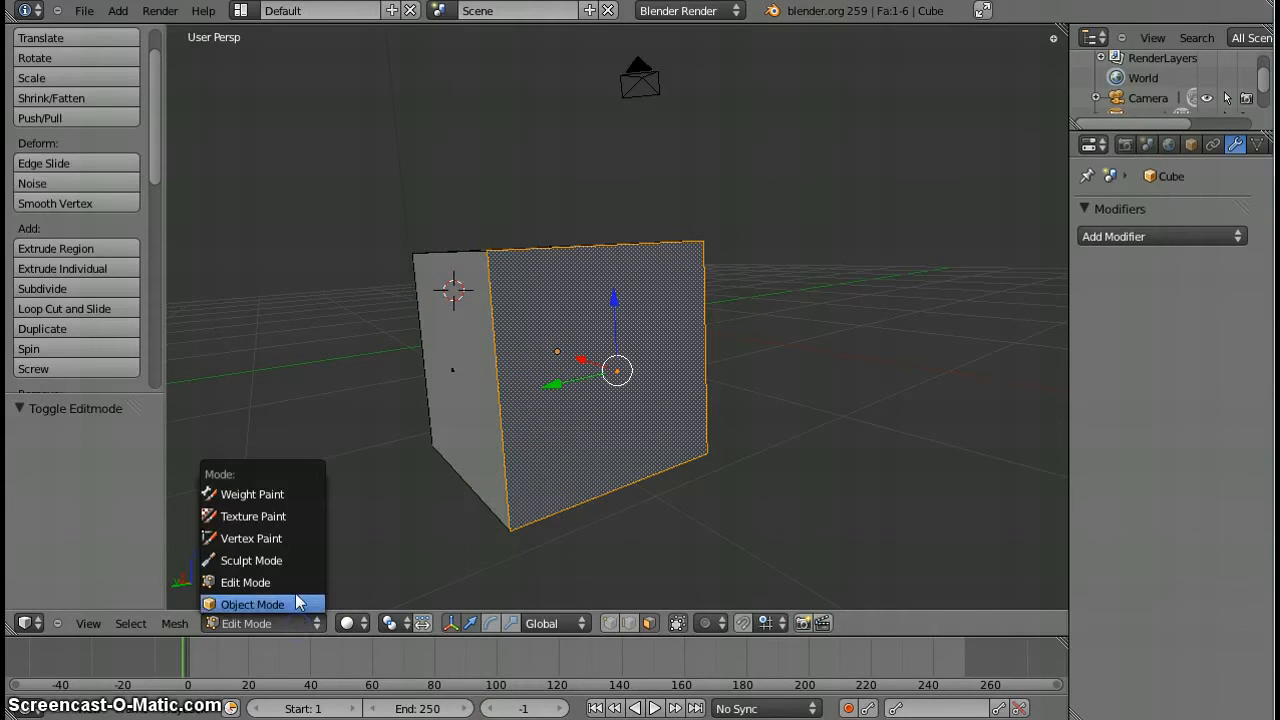
click(298, 604)
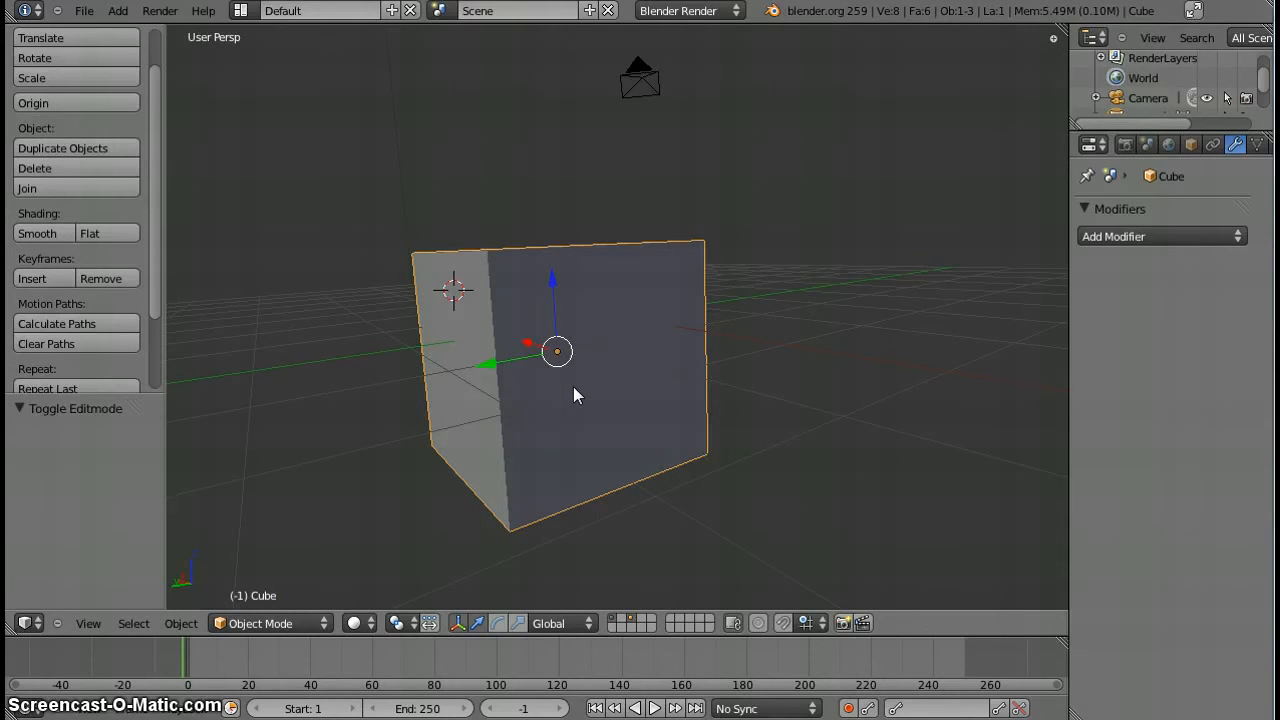
key(a)
key(a)
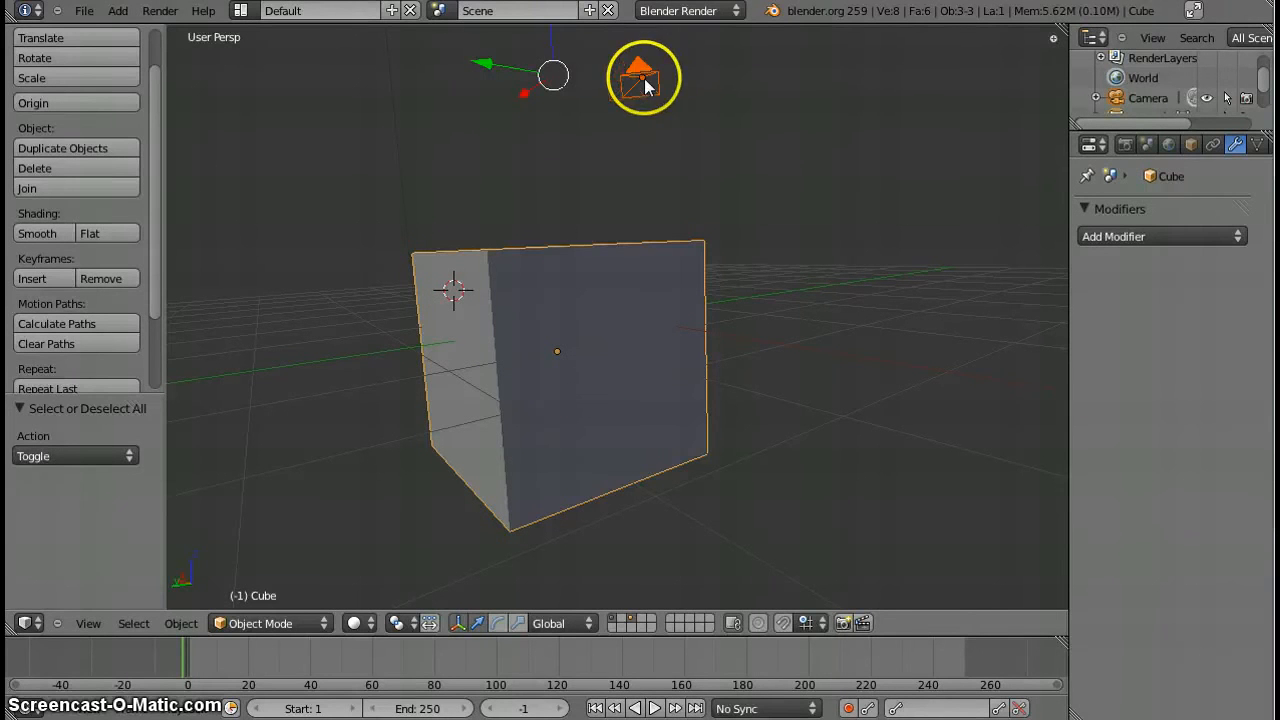
key(a)
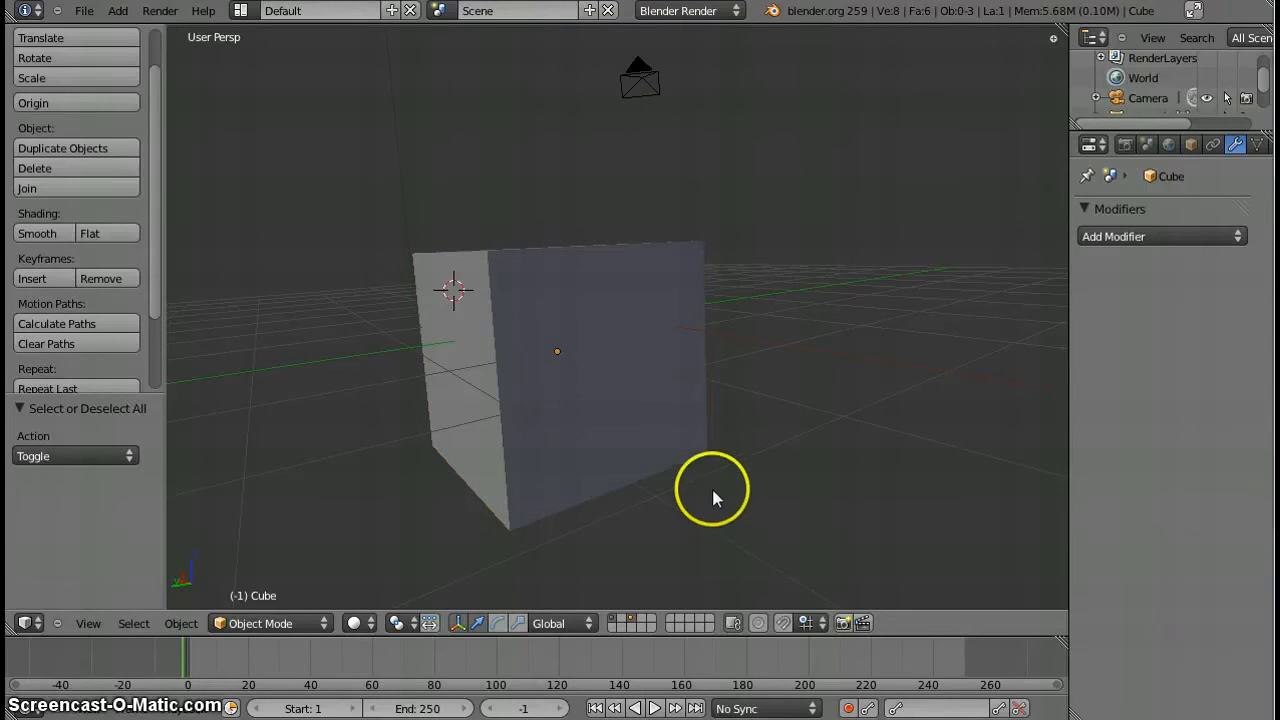
- Re-enter Edit Mode, box-select the cube's adjacent left face as well, and switch to vertex selection
click(271, 620)
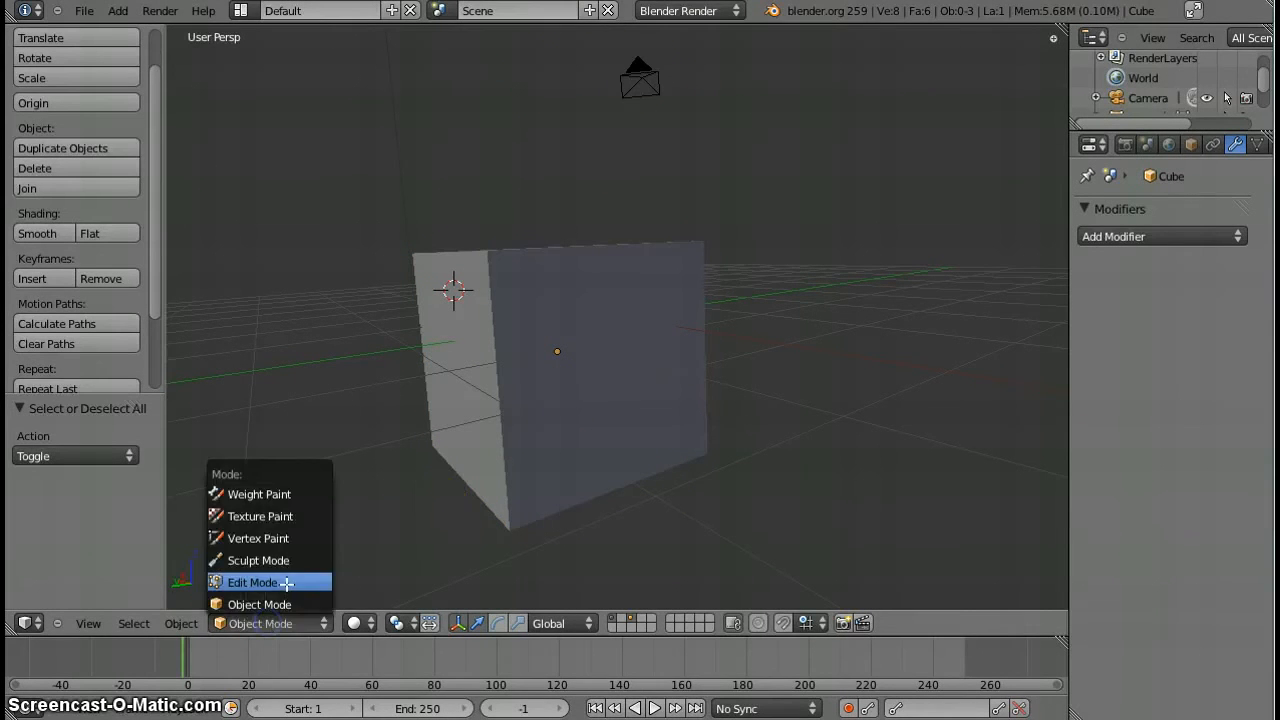
click(286, 582)
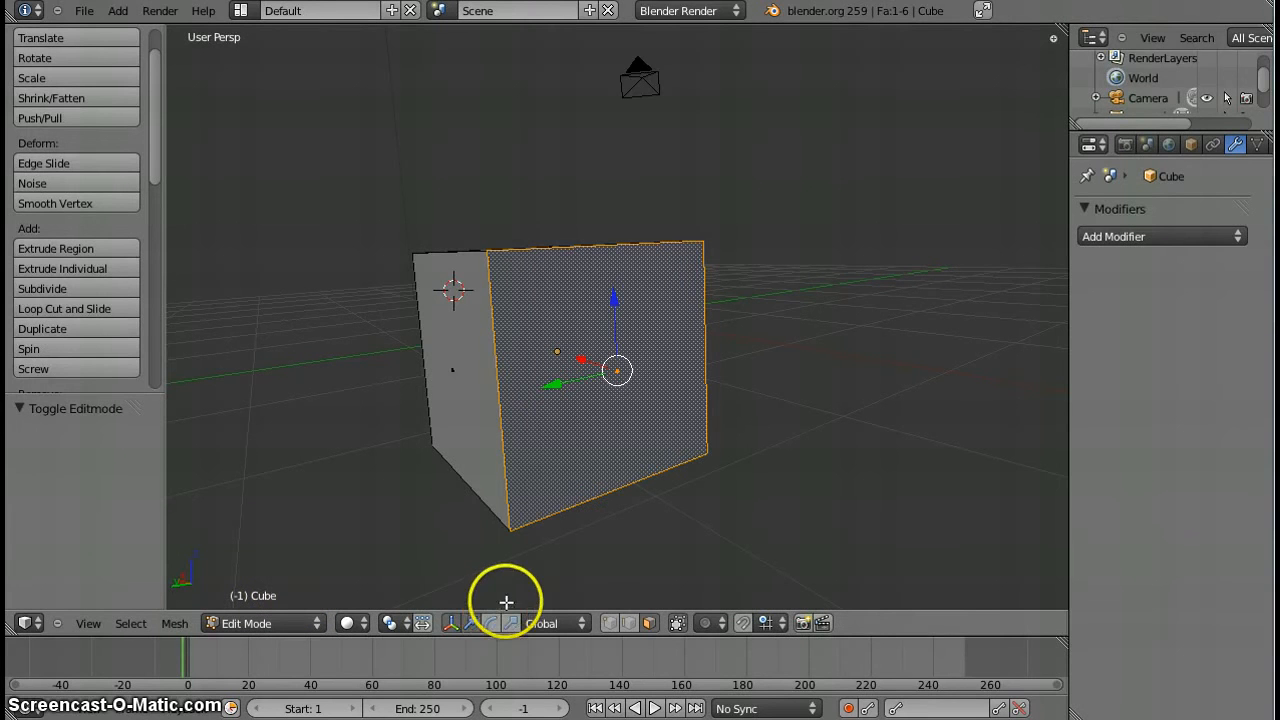
key(b)
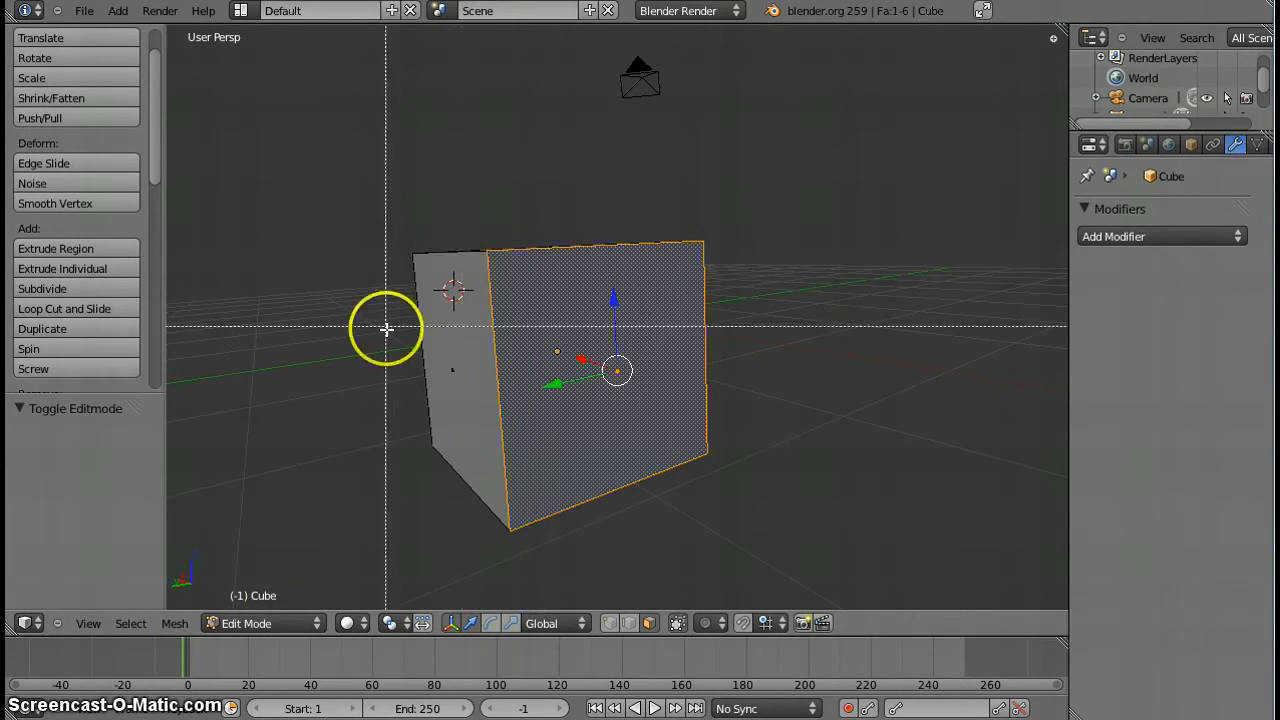
drag(377, 241, 477, 542)
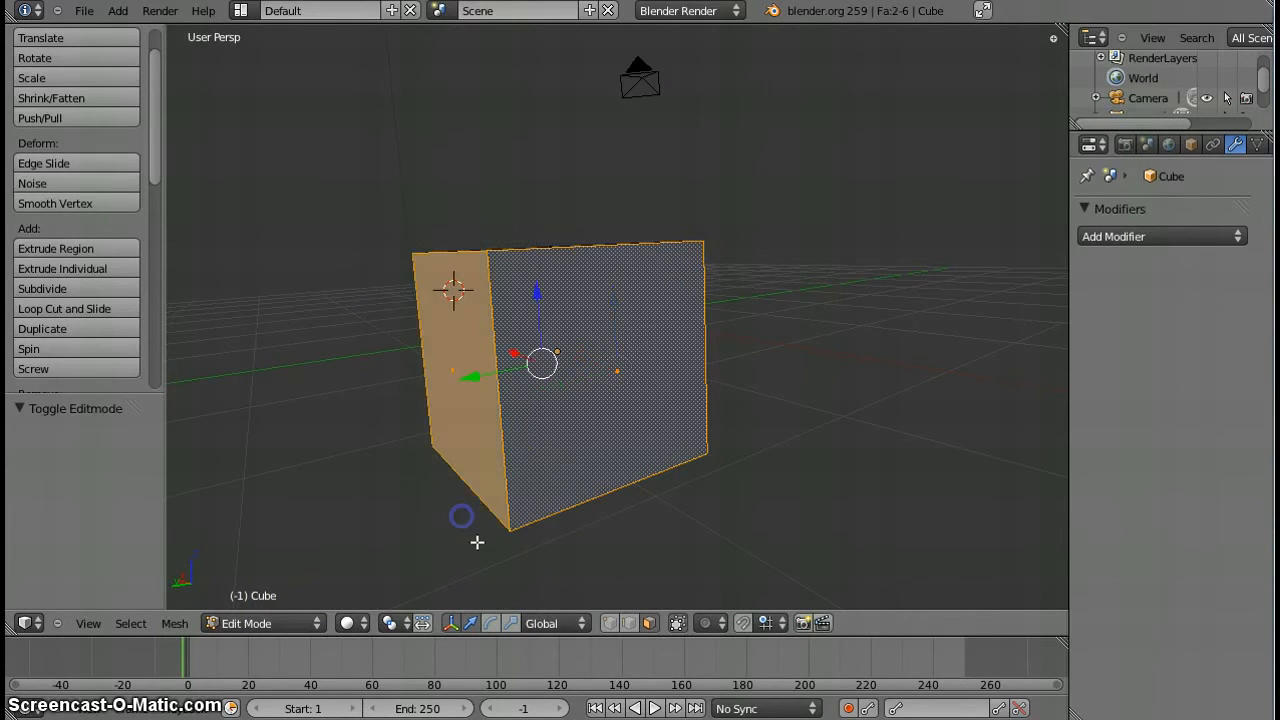
click(608, 623)
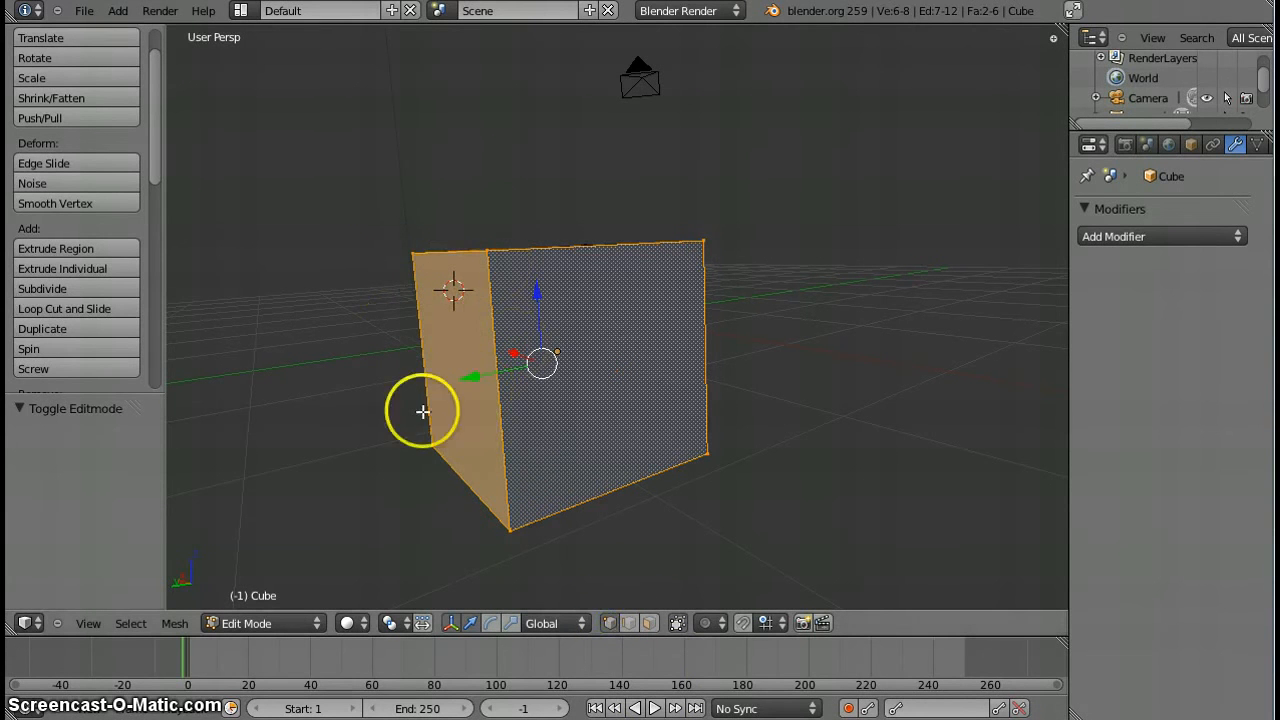
middle_drag(497, 337, 589, 441)
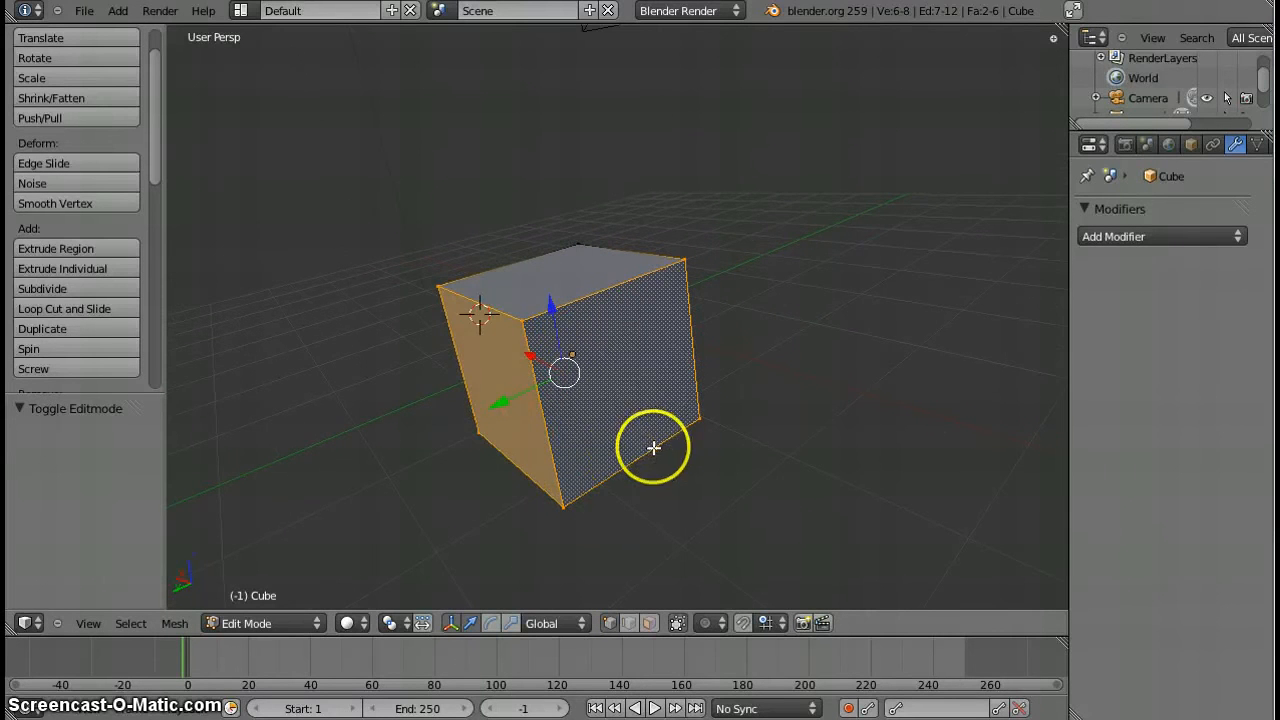
scroll(543, 434, down, 4)
scroll(541, 432, up, 2)
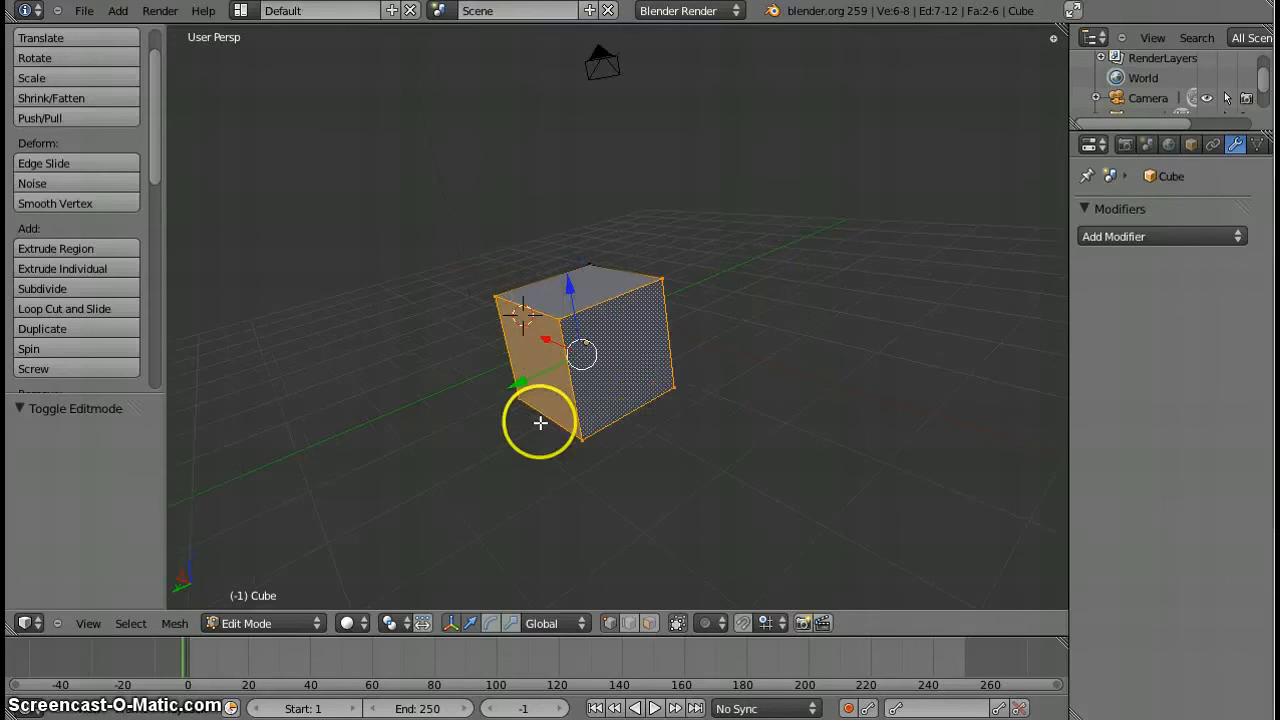
- At frame 0 in Object Mode, insert location and rotation keyframes for the cube
click(185, 653)
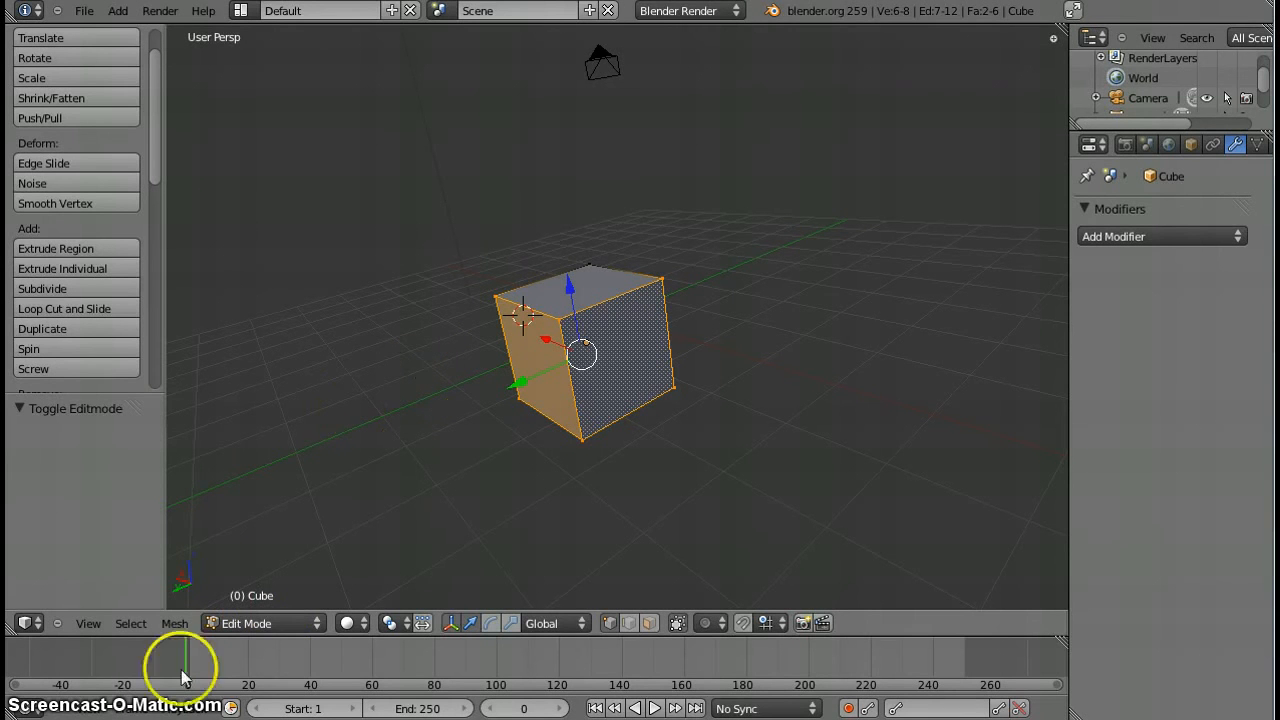
click(303, 623)
click(303, 604)
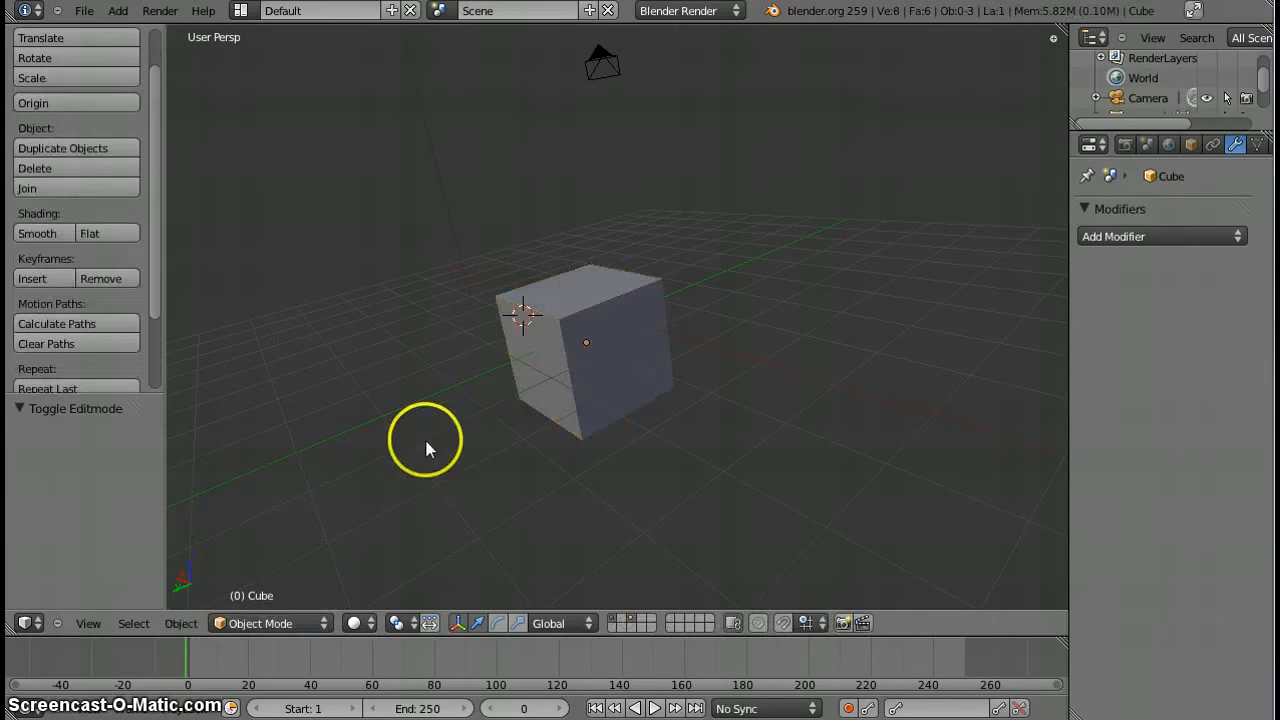
right_click(580, 376)
key(i)
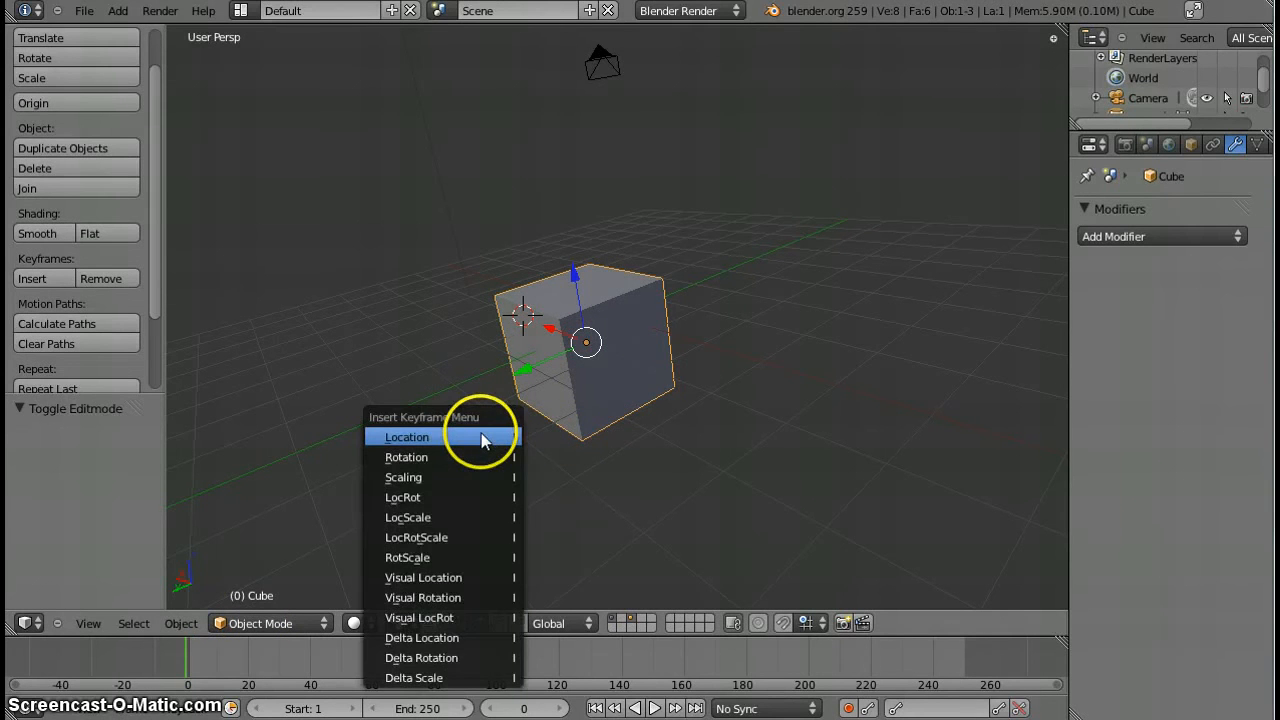
click(482, 433)
key(i)
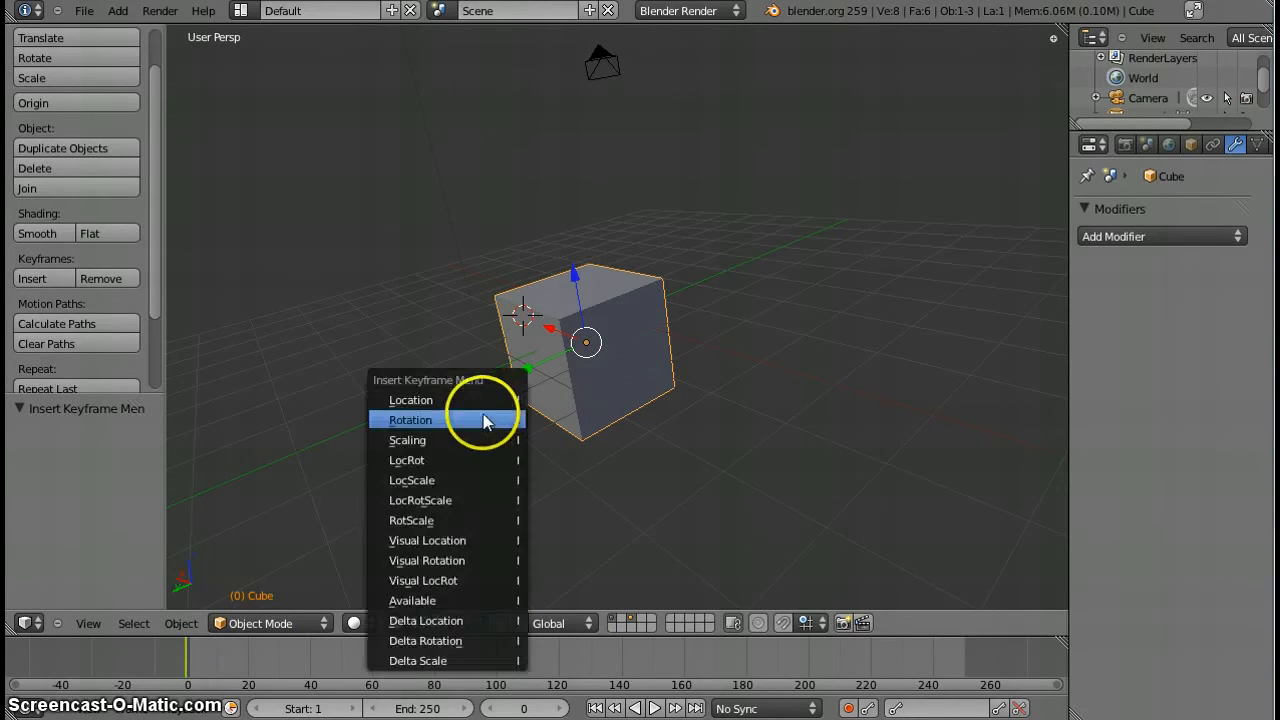
click(484, 416)
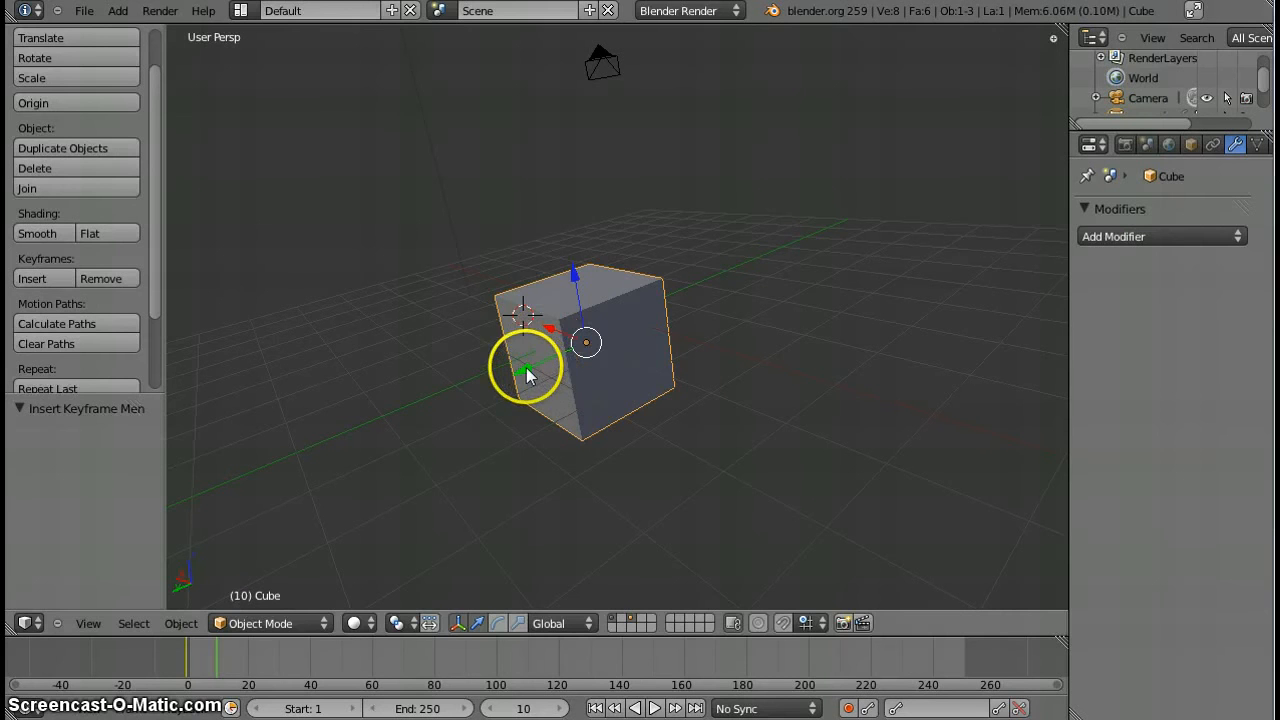
- At frame 10, move the cube about 2.09 units along the Y axis and insert location and rotation keyframes
drag(526, 367, 458, 413)
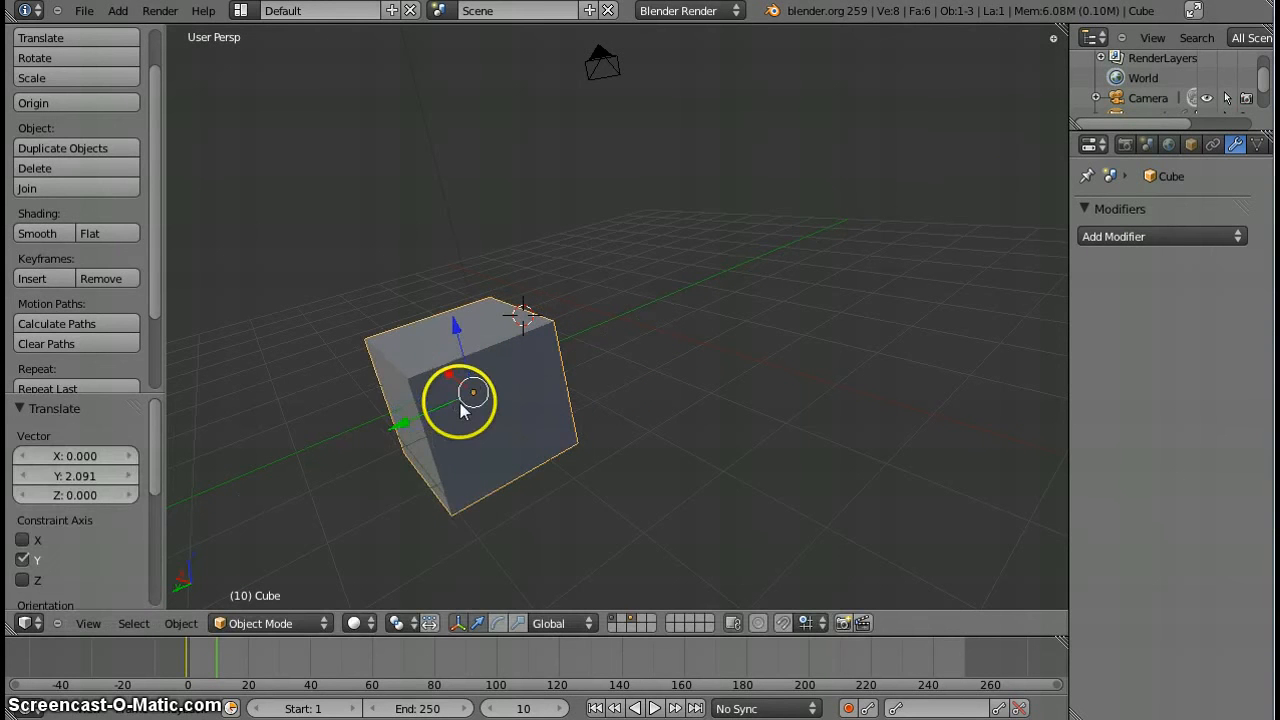
key(i)
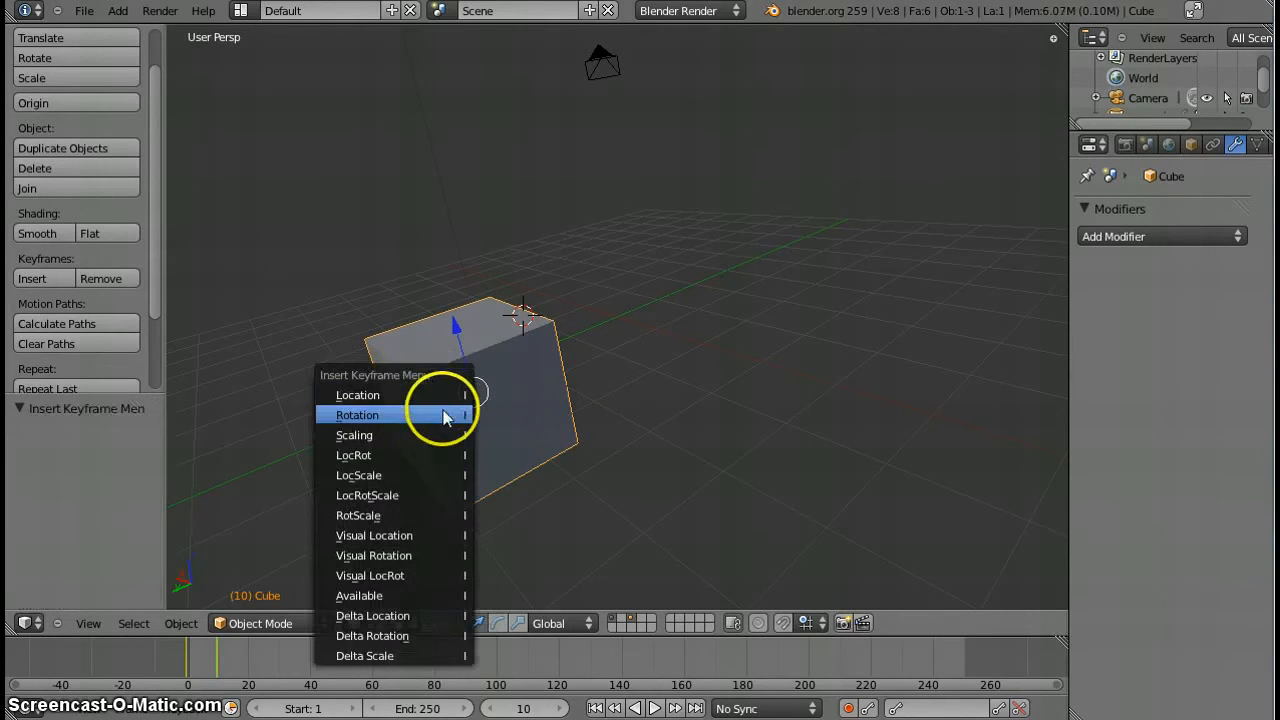
click(444, 416)
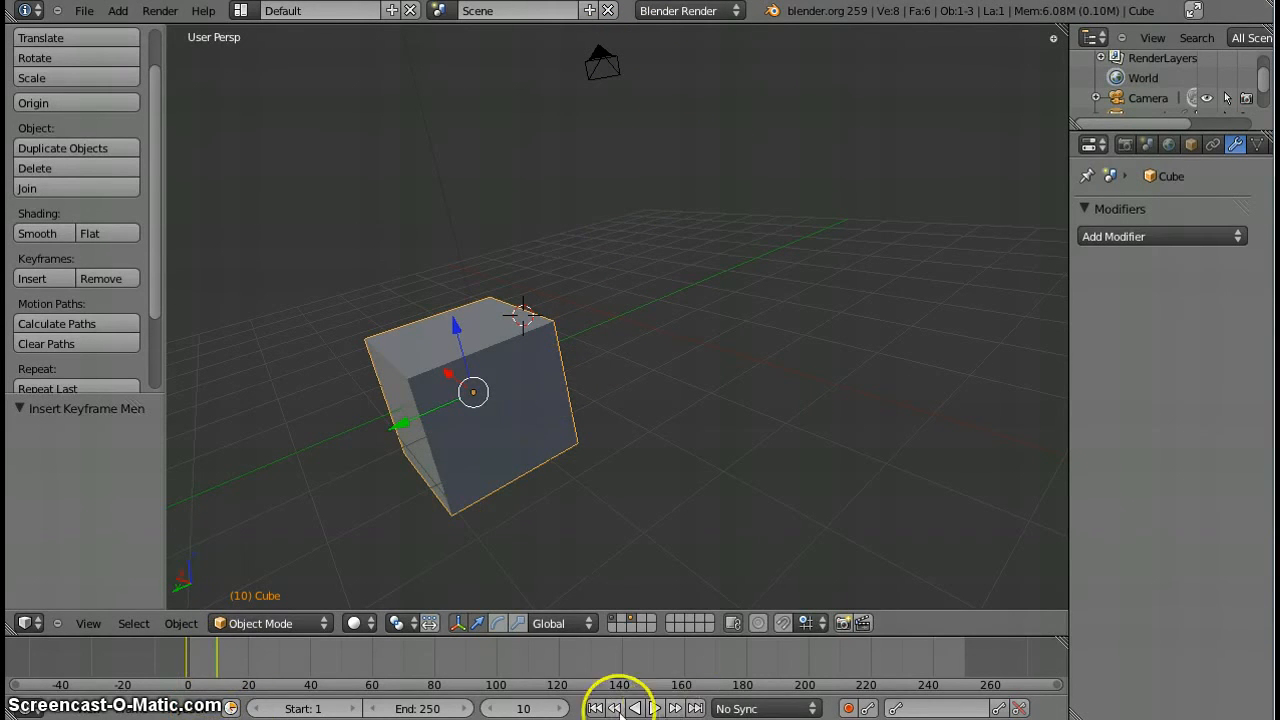
- Play the cube's animation from frame 1 to preview its movement and stop the playback at frame 42
click(189, 650)
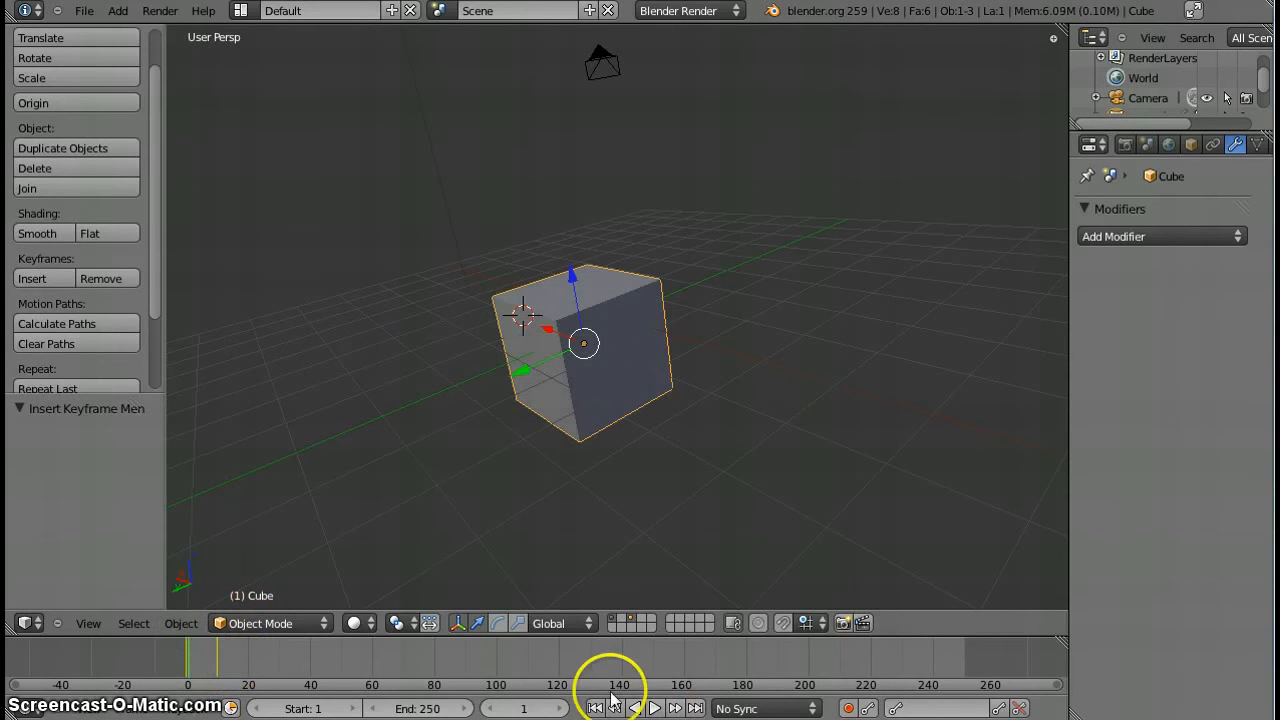
click(656, 708)
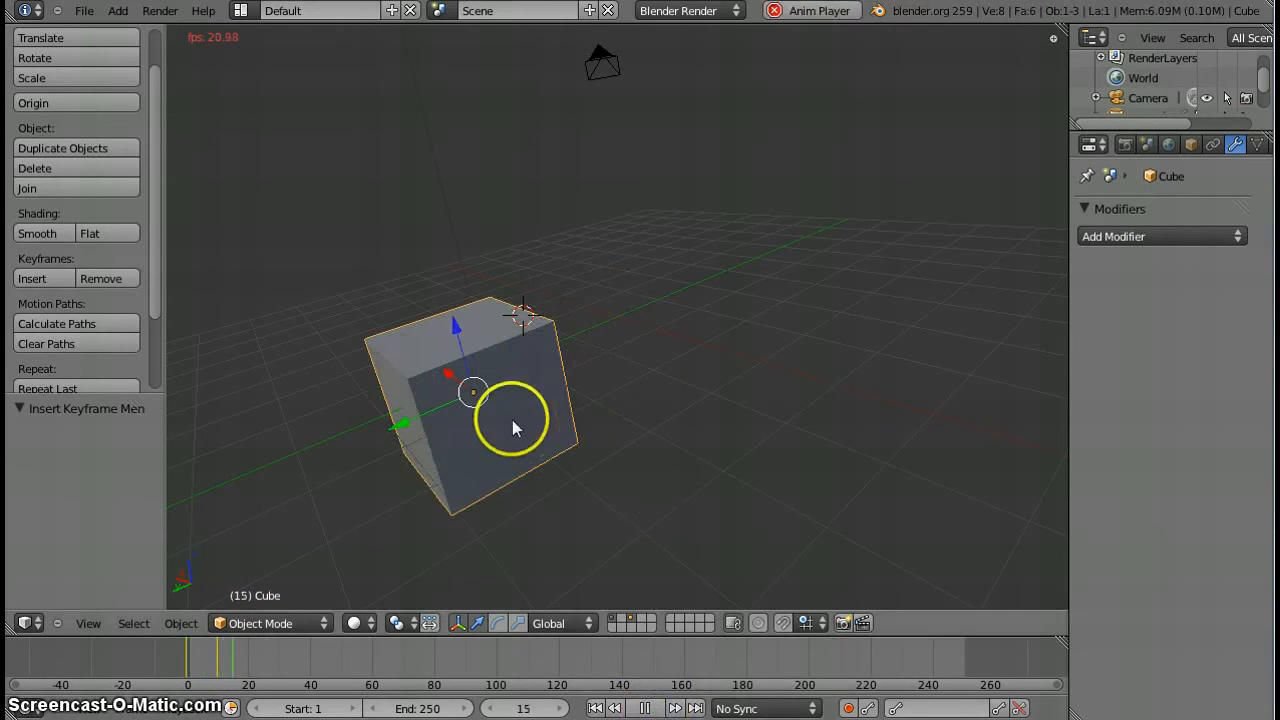
click(645, 708)
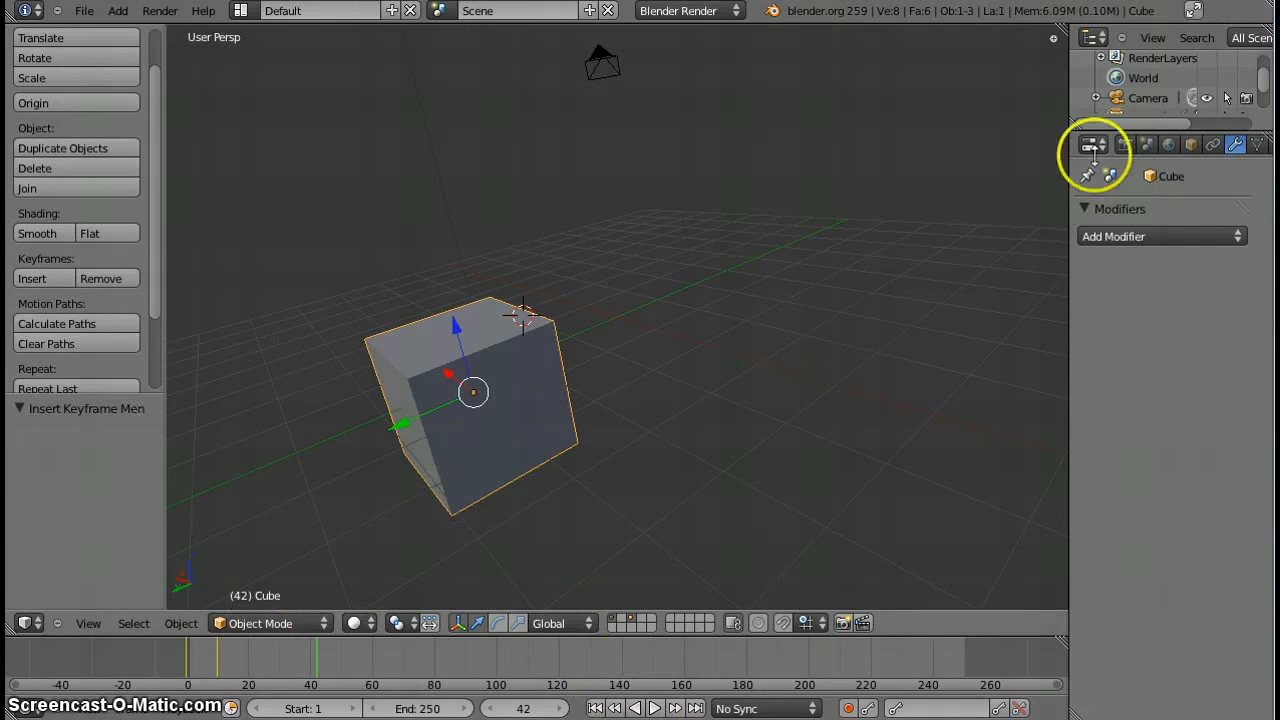
- In the scene's render settings, set the end of the frame range to 47
click(1125, 146)
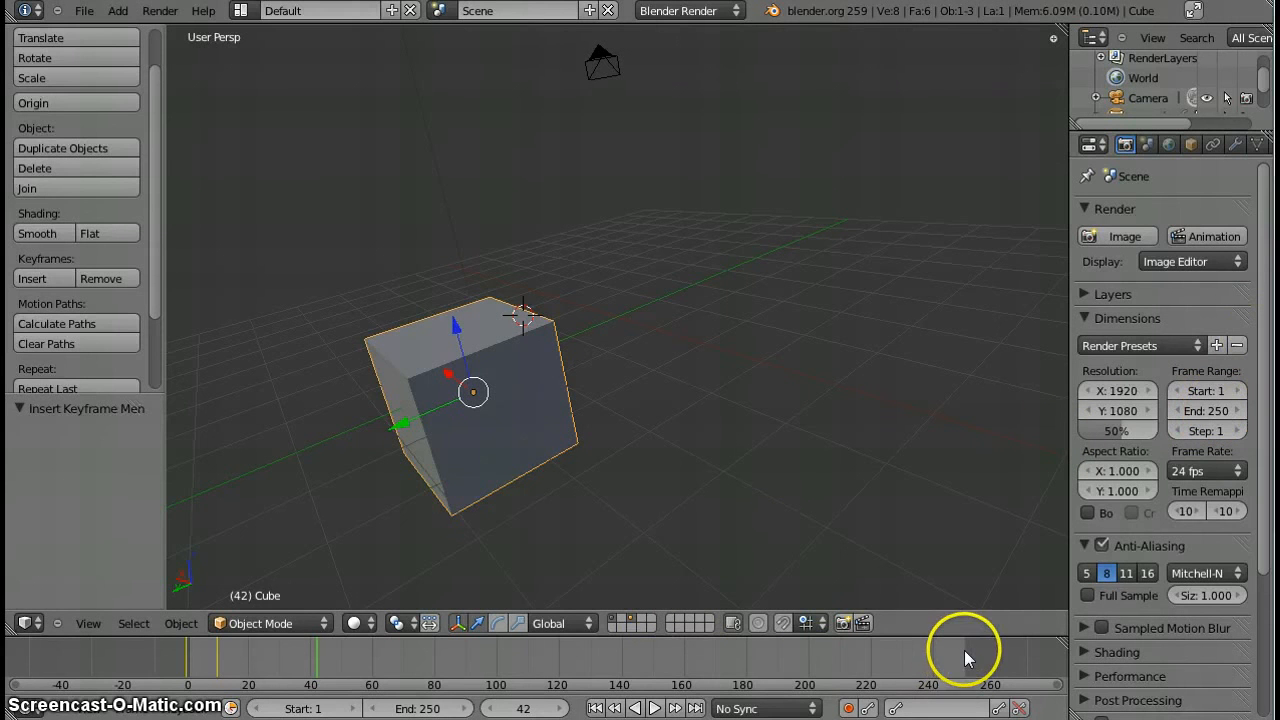
click(1208, 411)
mouse_move(1208, 411)
mouse_down()
mouse_move(1094, 406)
mouse_move(1111, 409)
mouse_move(1100, 424)
mouse_up()
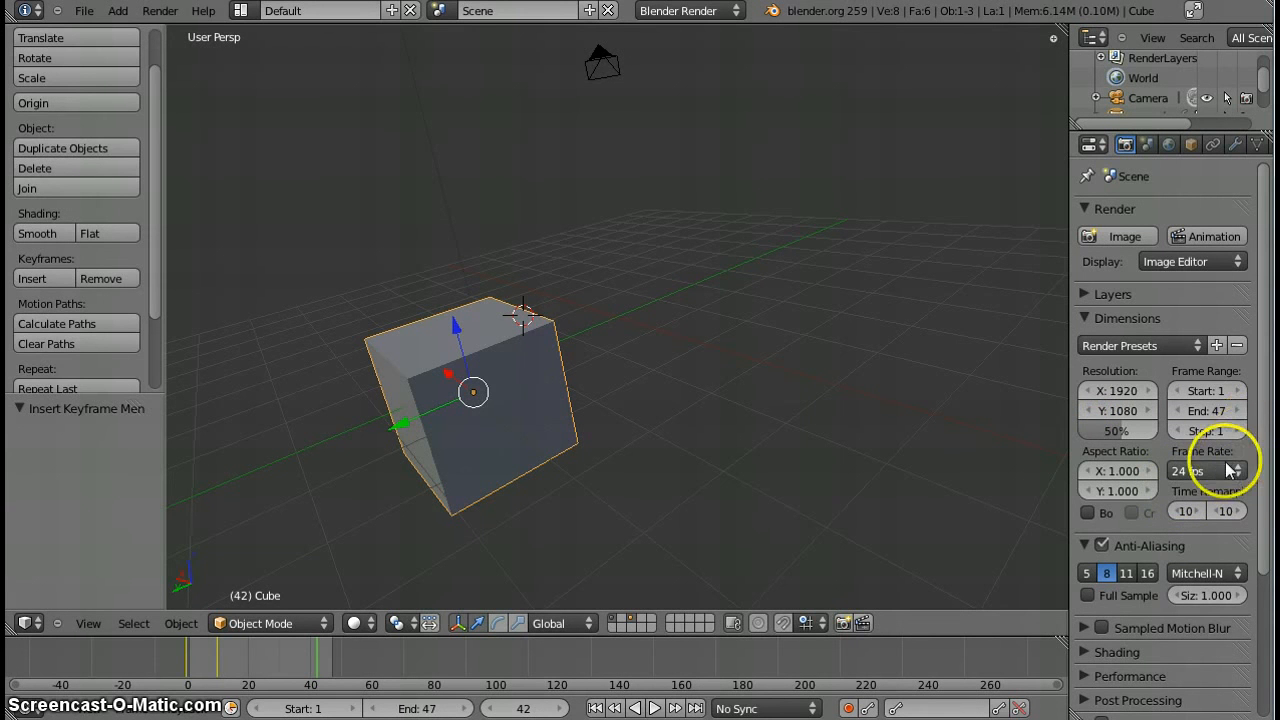
- Check the output file format, keeping PNG, and render the current frame as a still image
scroll(1268, 528, down, 5)
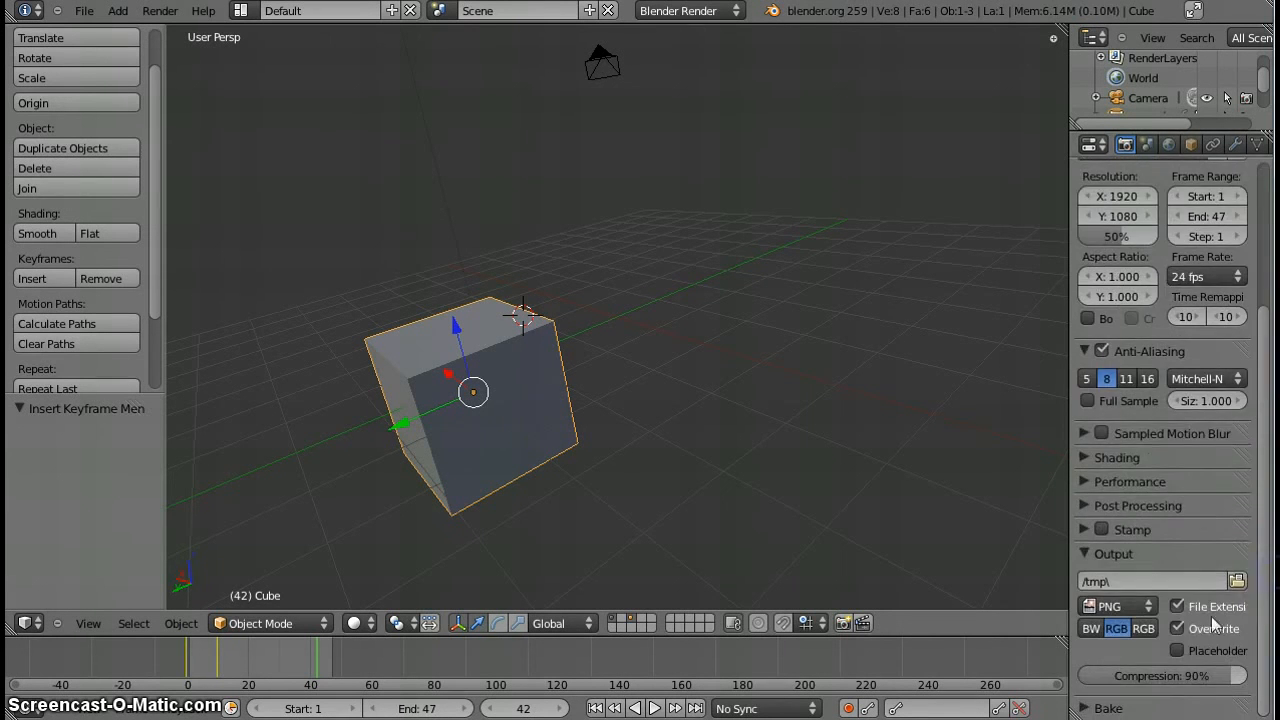
click(1128, 606)
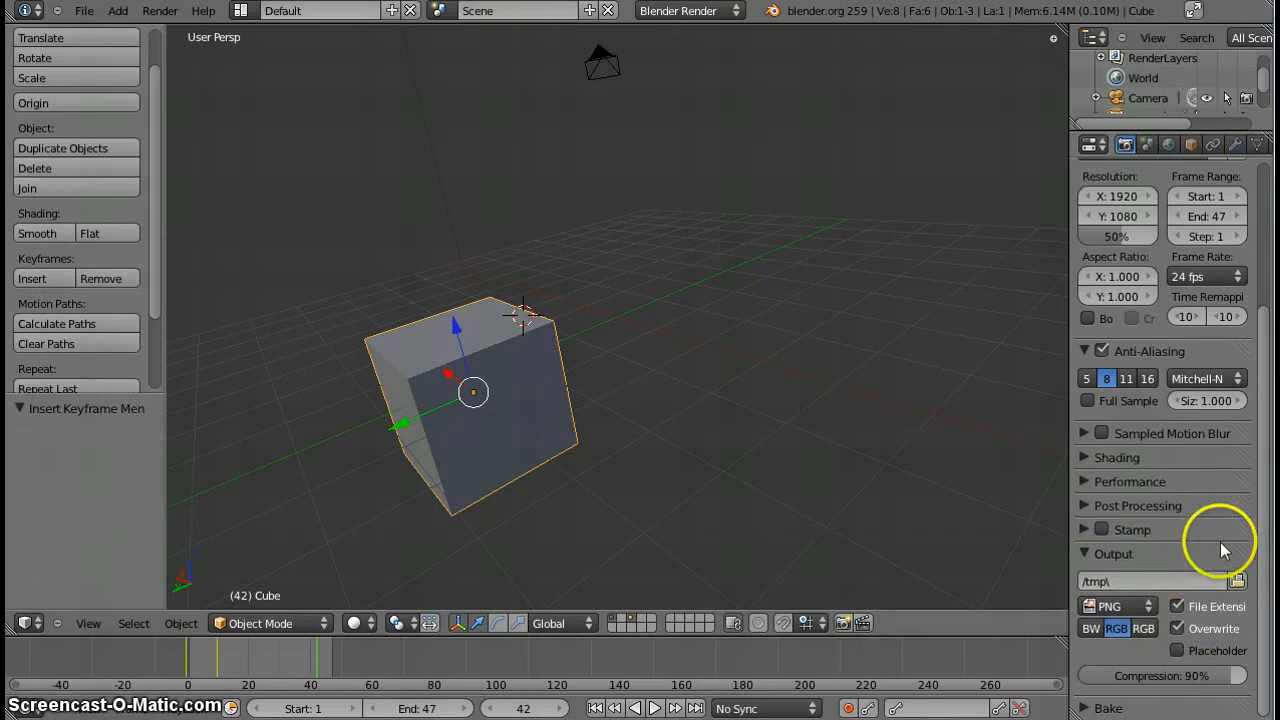
drag(1268, 560, 1265, 360)
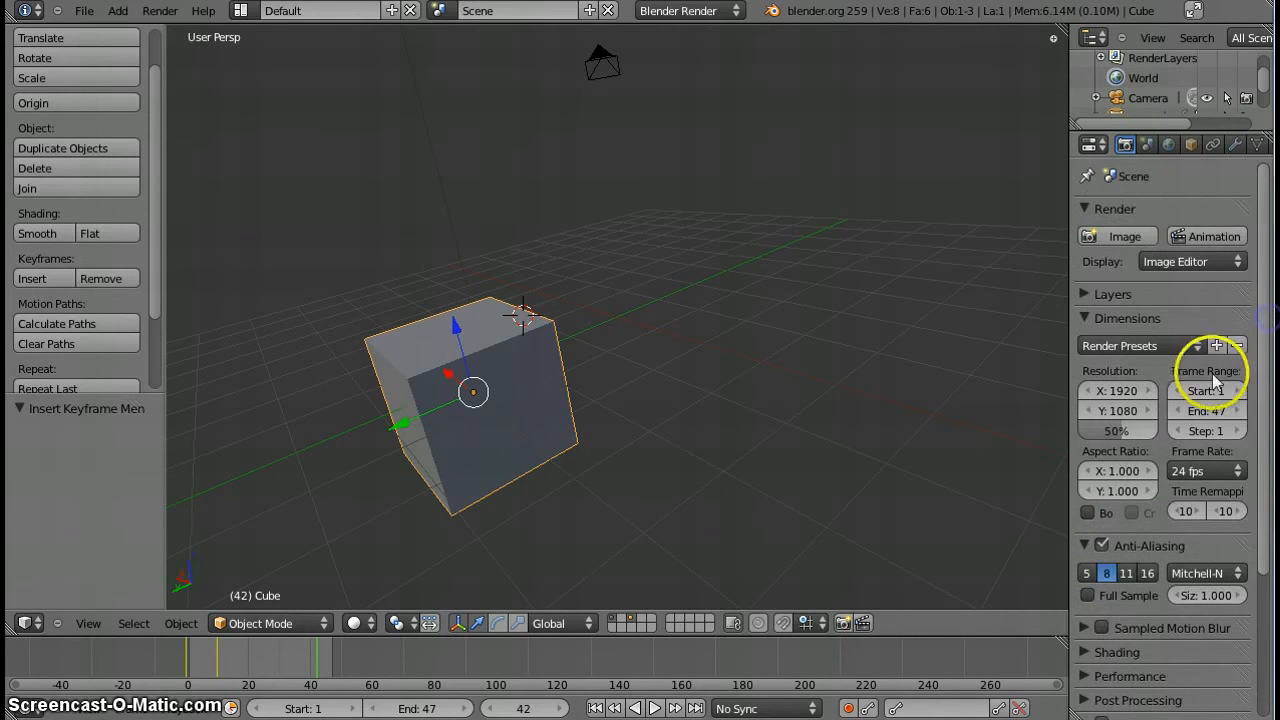
click(1114, 236)
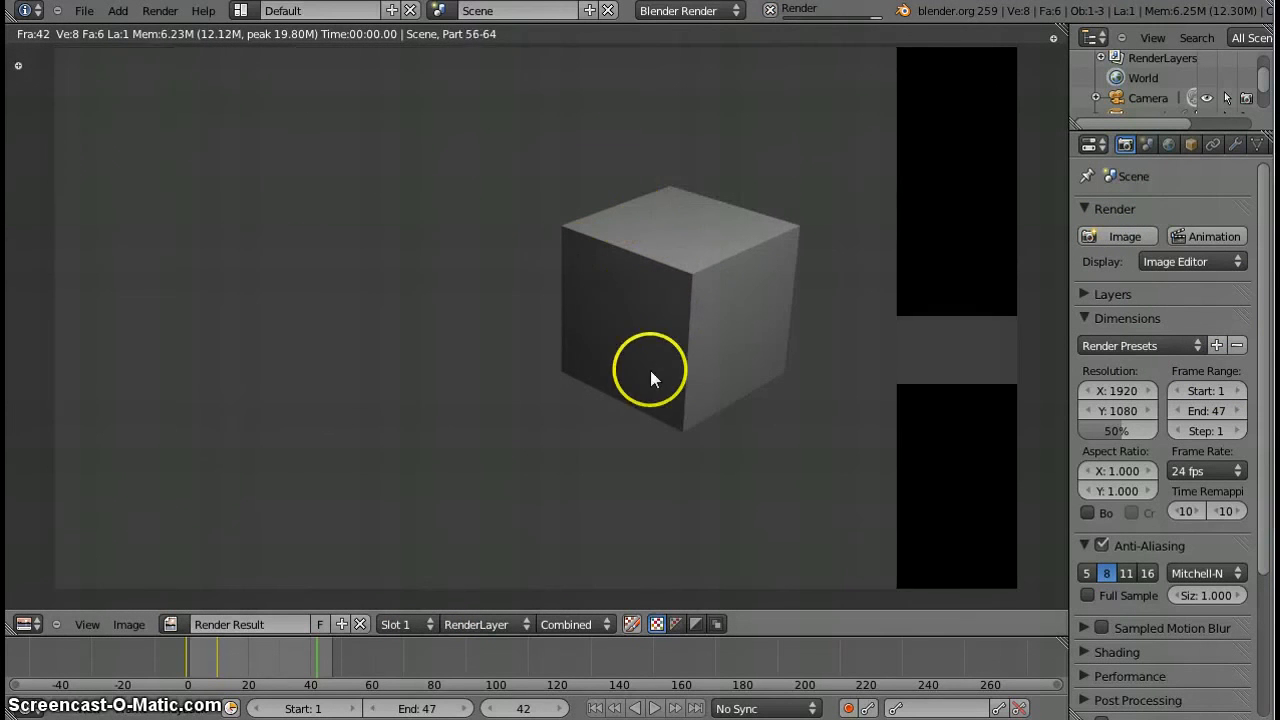
- Open the Save As Image file browser for the rendered image and cancel without saving
click(129, 624)
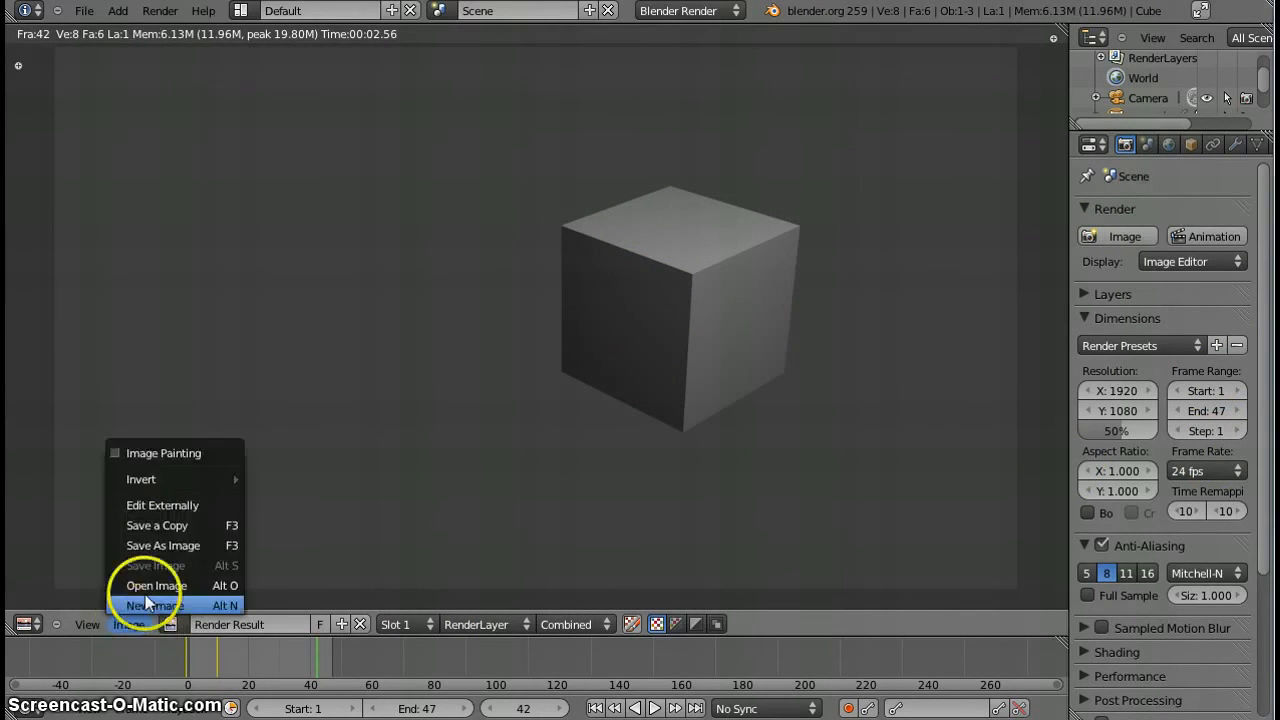
click(190, 542)
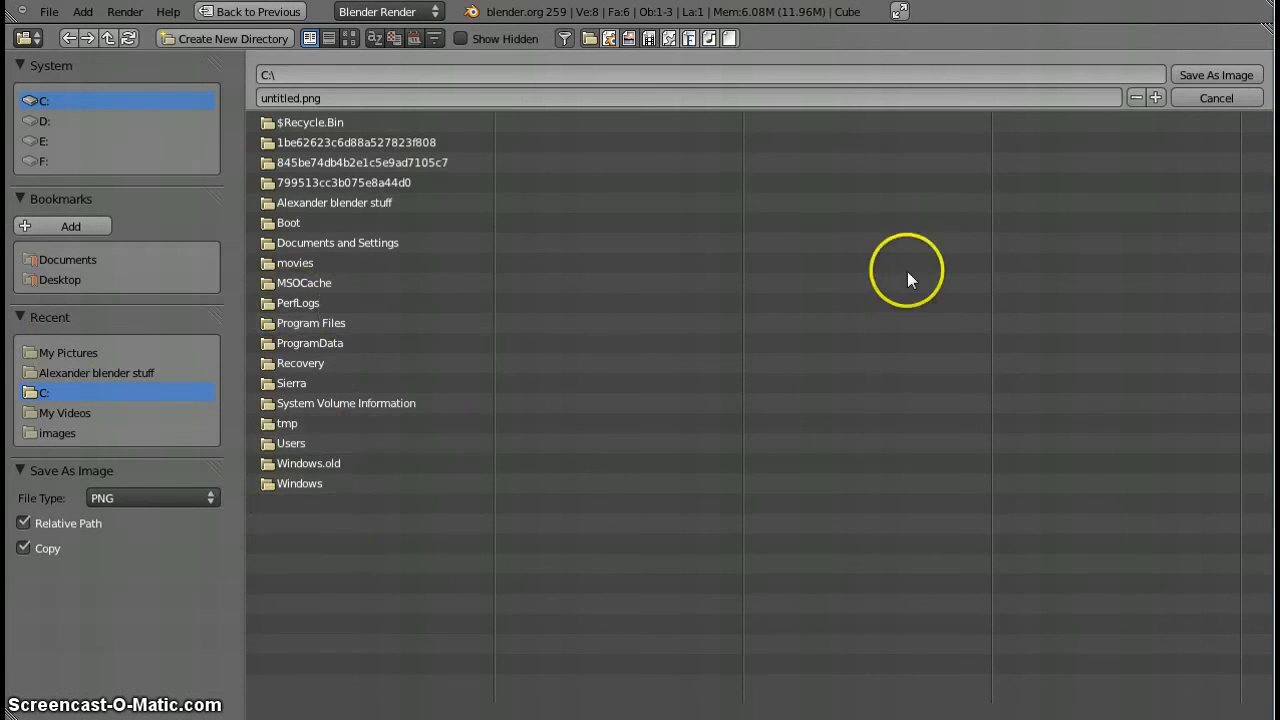
click(1210, 99)
click(866, 436)
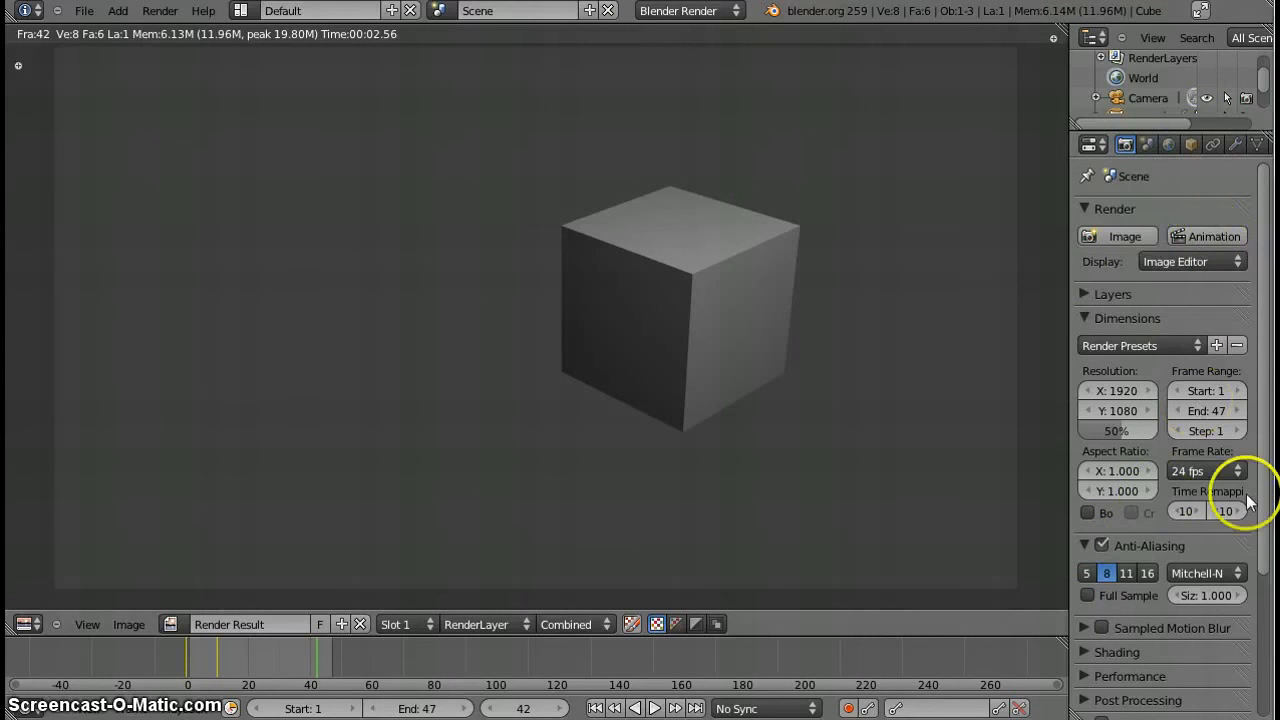
- Set the render output file format to the MPEG movie type
scroll(1264, 537, down, 5)
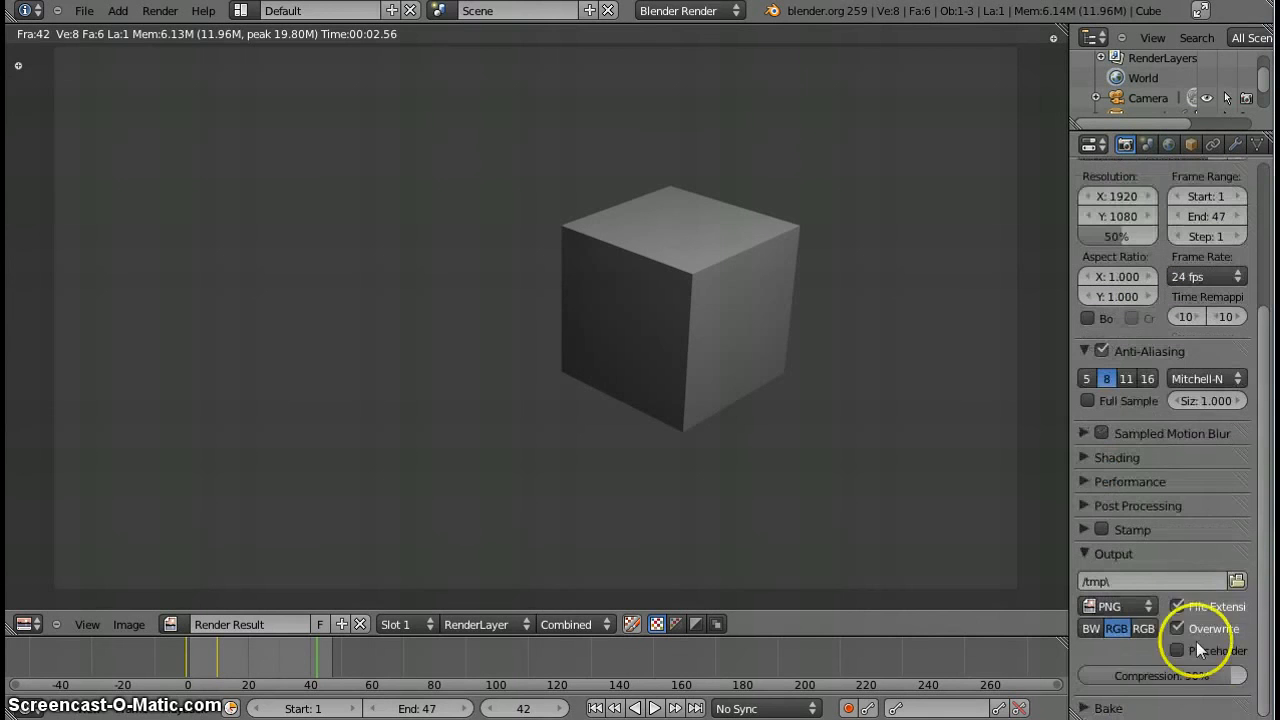
click(1147, 605)
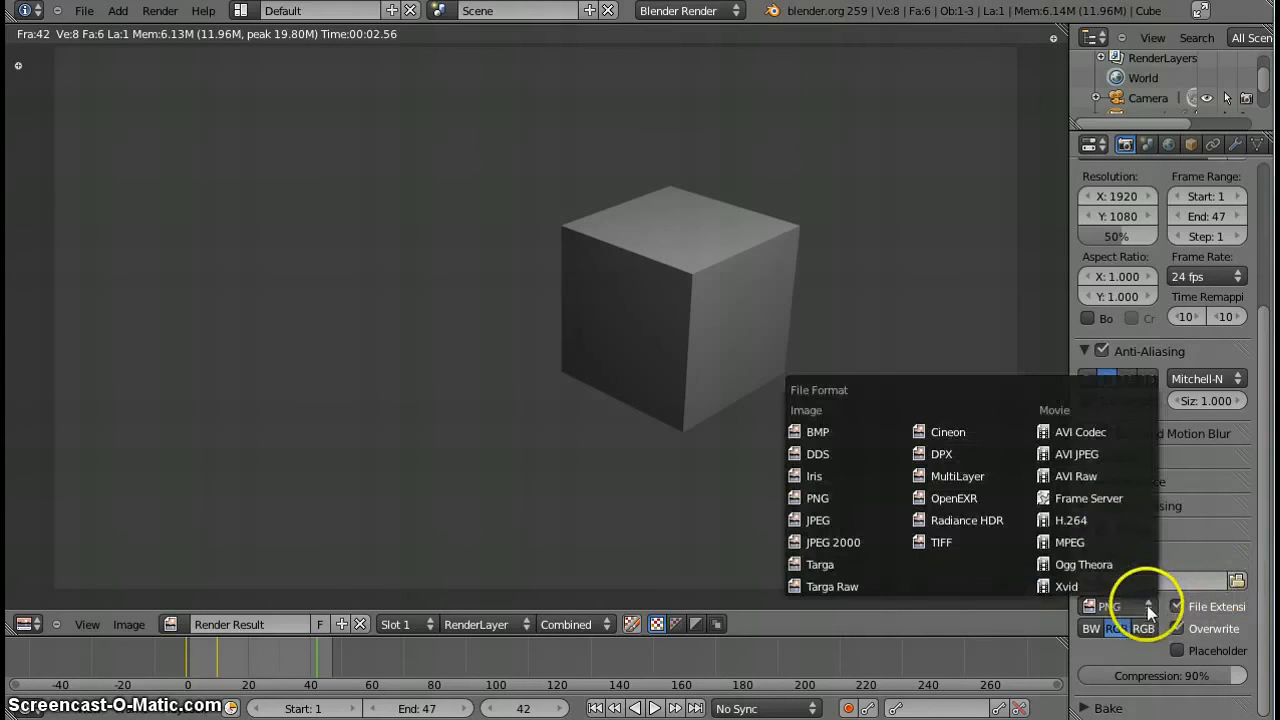
click(1120, 542)
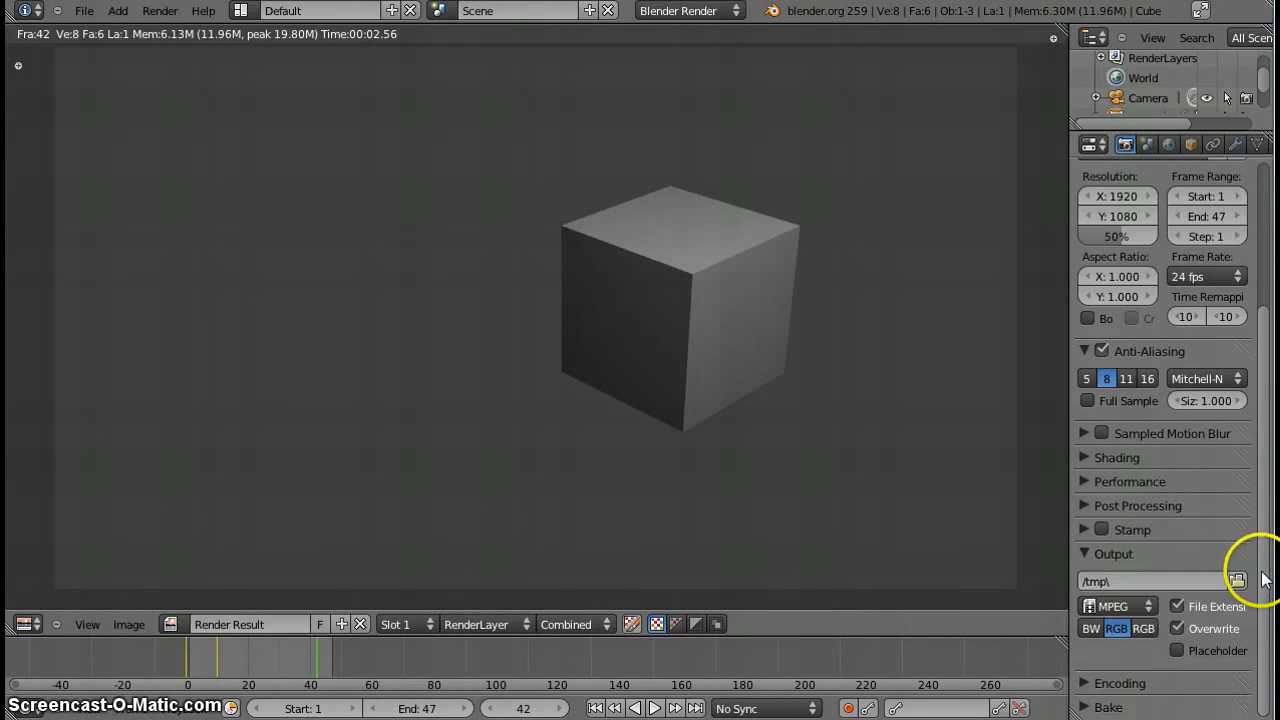
drag(1263, 577, 1257, 372)
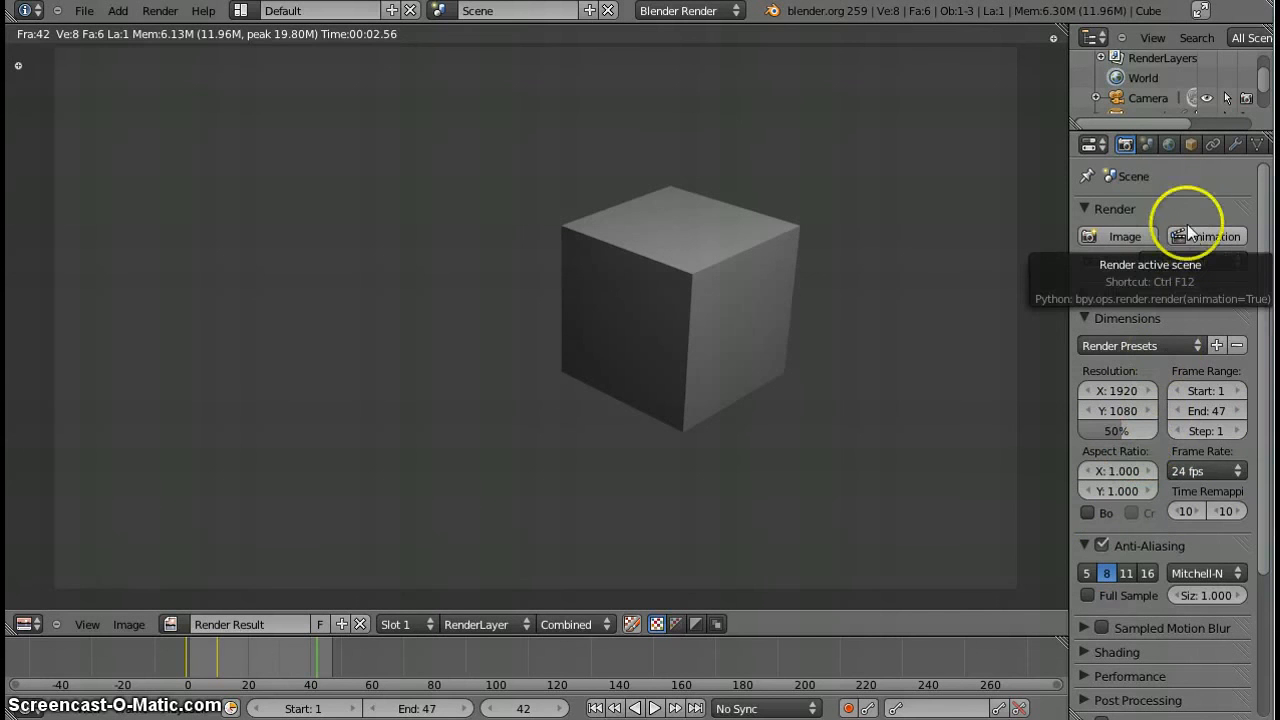
- Review the available image and movie output formats, keeping MPEG selected
drag(1262, 245, 1270, 388)
click(1122, 607)
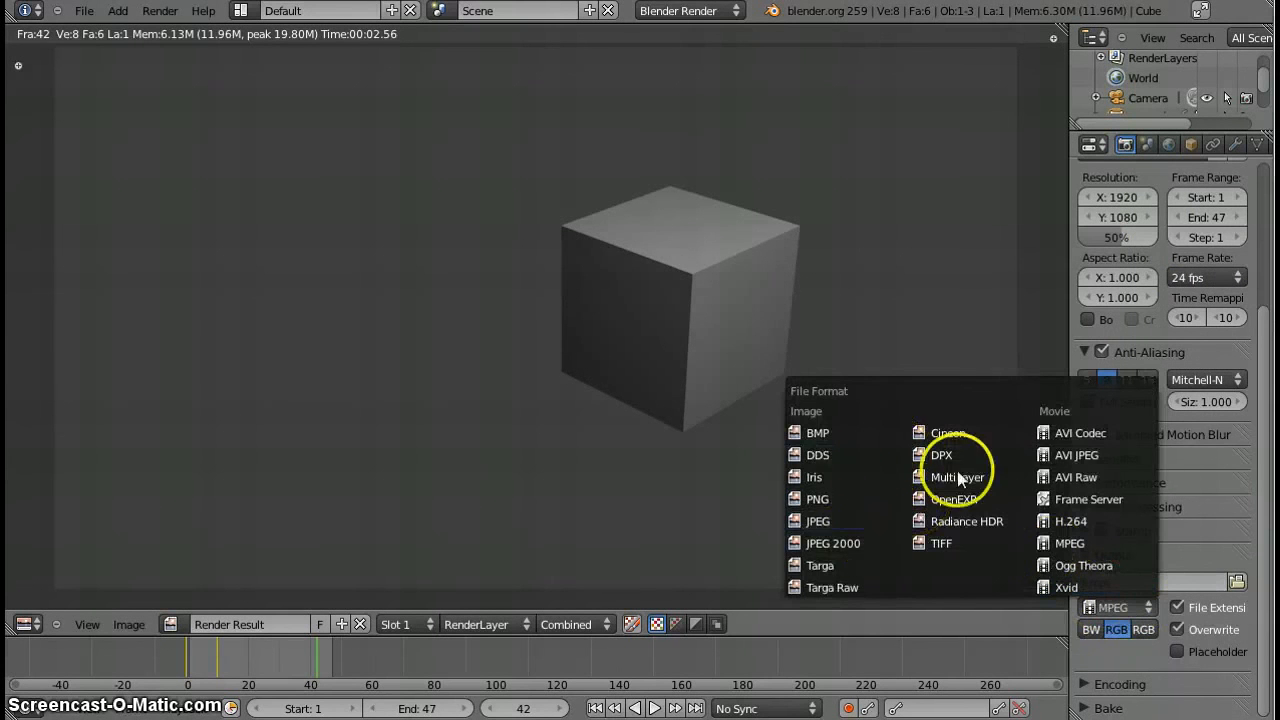
click(1100, 543)
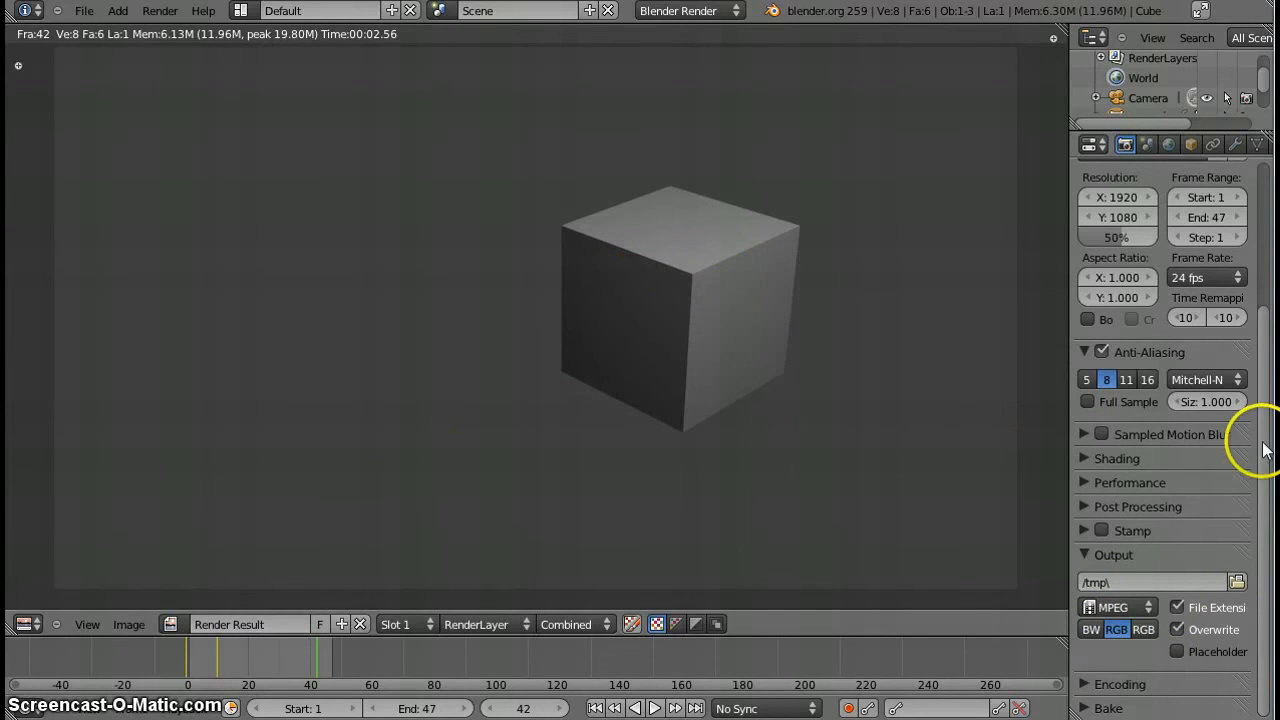
drag(1264, 434, 1262, 193)
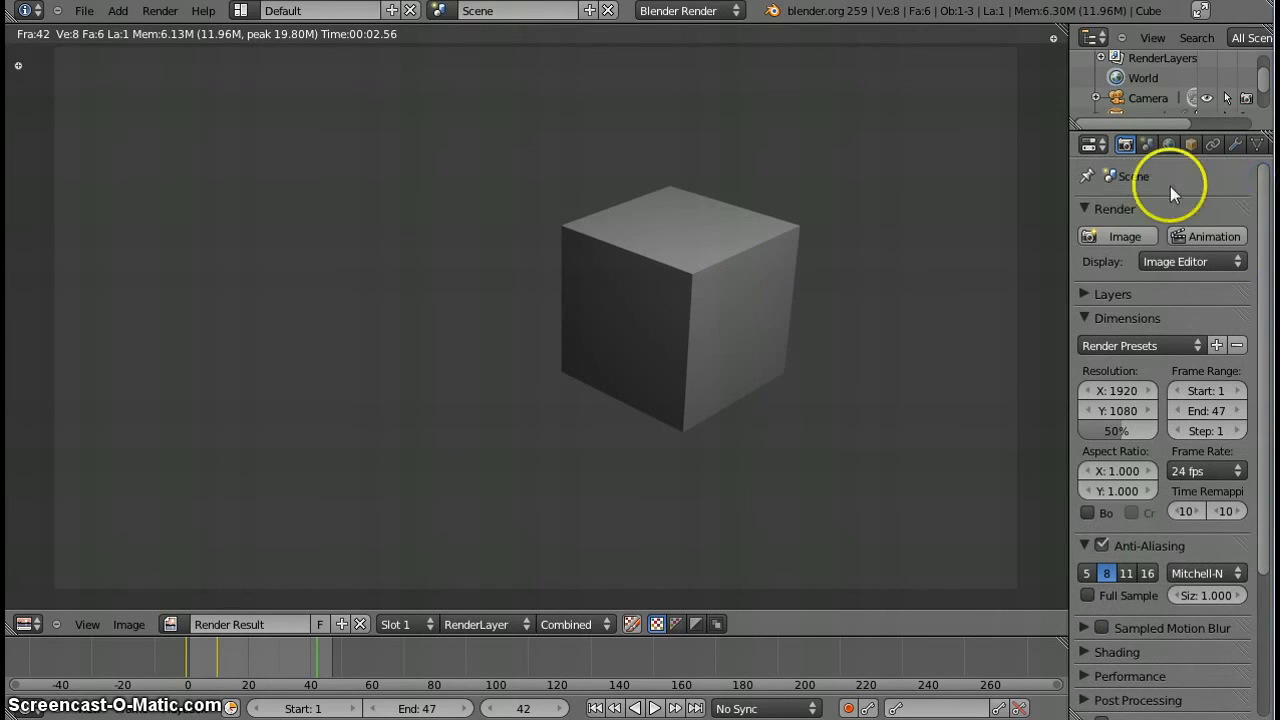